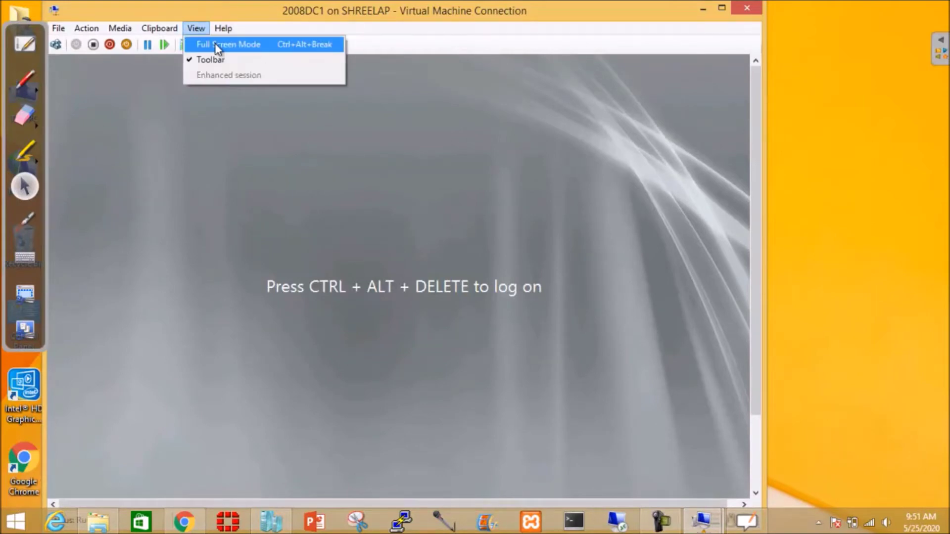
Show the 2008DC1 session in full screen mode, then minimize it to the host desktop
left_click(218, 44)
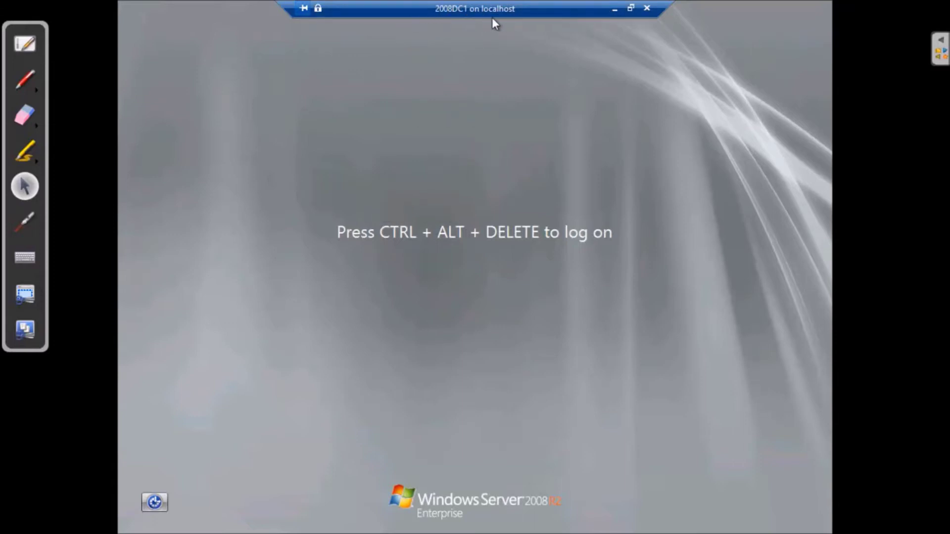
left_click(615, 8)
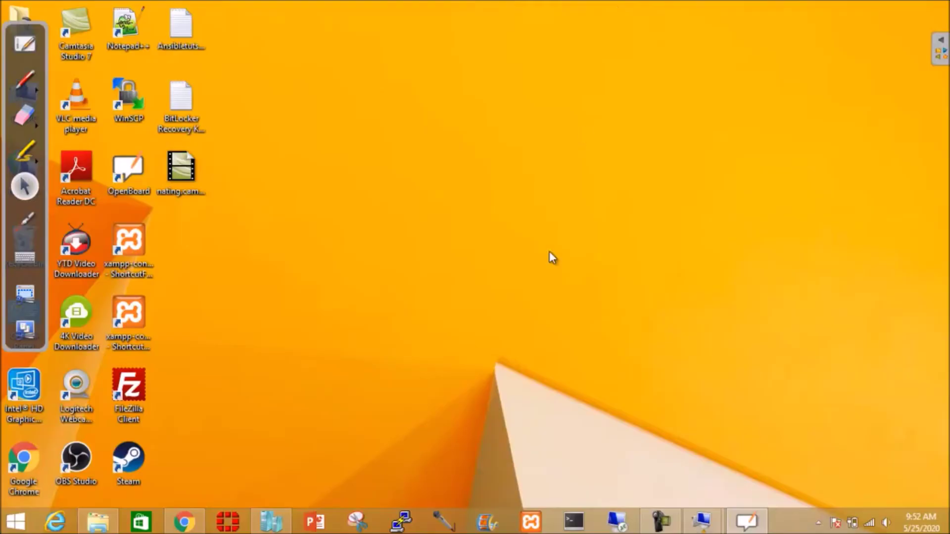
Switch to the win7client session and sign in with the local account password
mouse_move(702, 521)
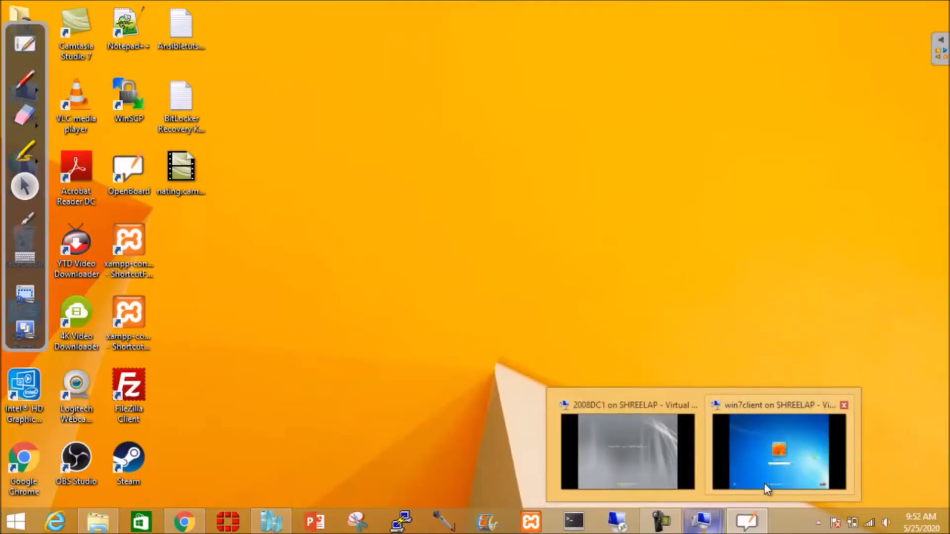
left_click(764, 483)
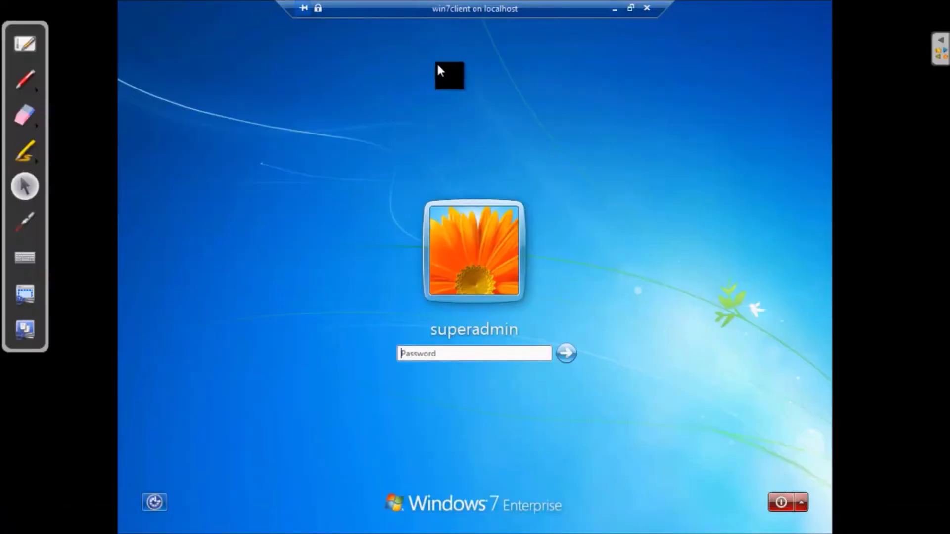
type("Password1")
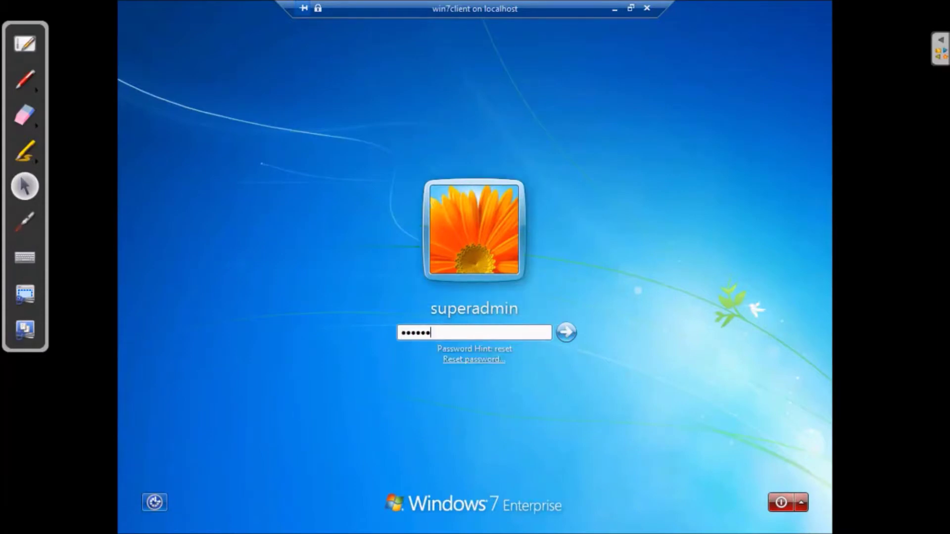
type("!")
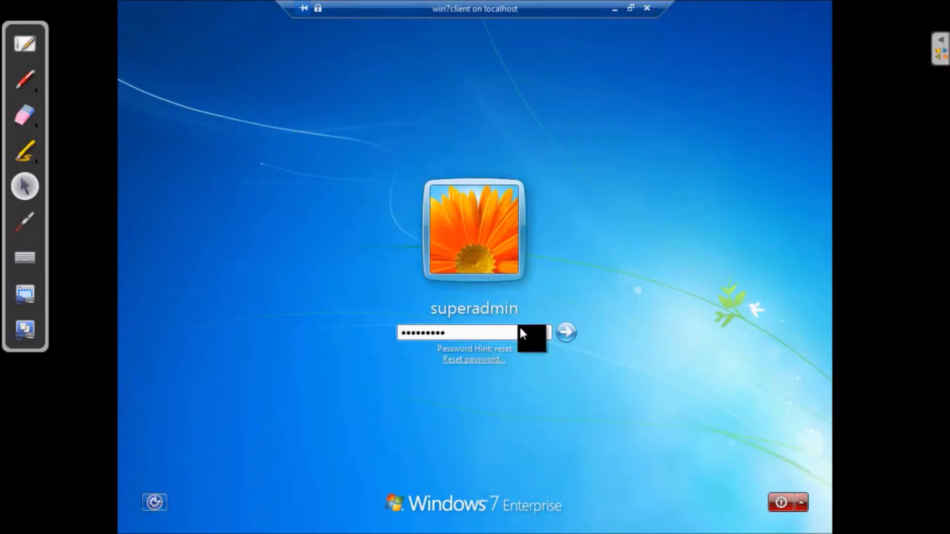
left_click(566, 332)
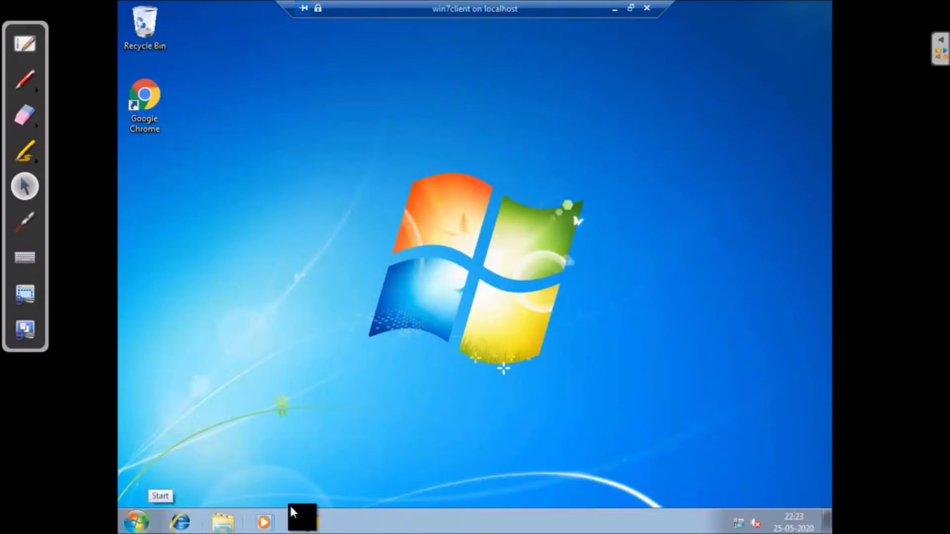
Open the Local Area Connection's TCP/IPv4 properties from the Network and Sharing Center
right_click(739, 527)
left_click(735, 510)
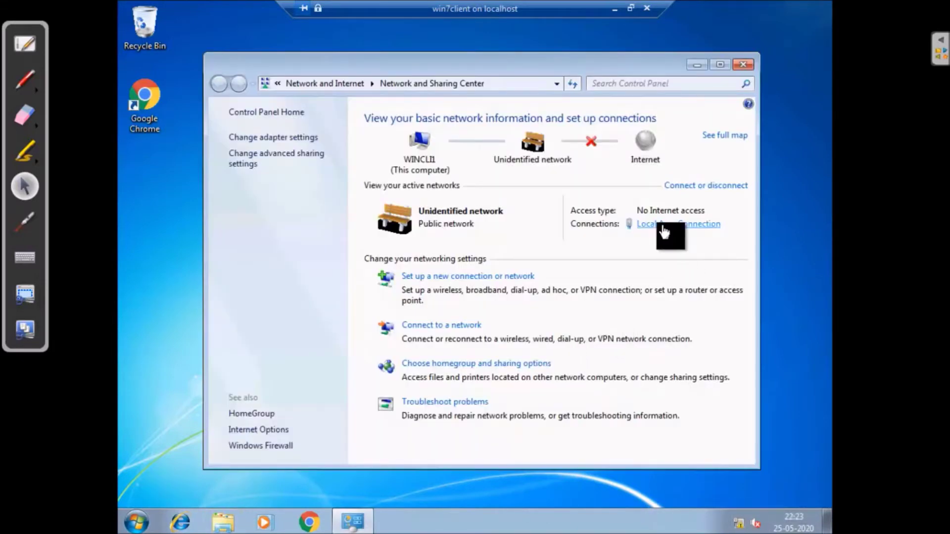
left_click(663, 227)
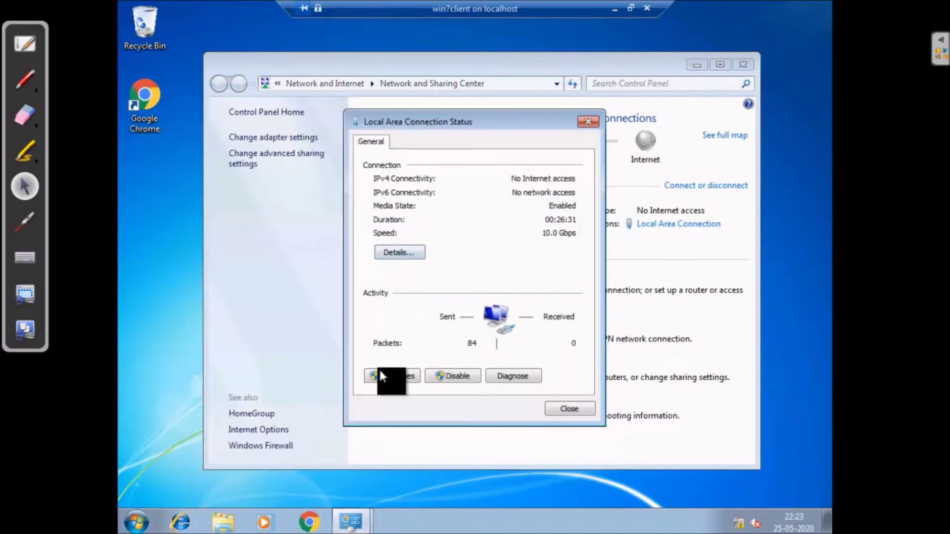
left_click(402, 376)
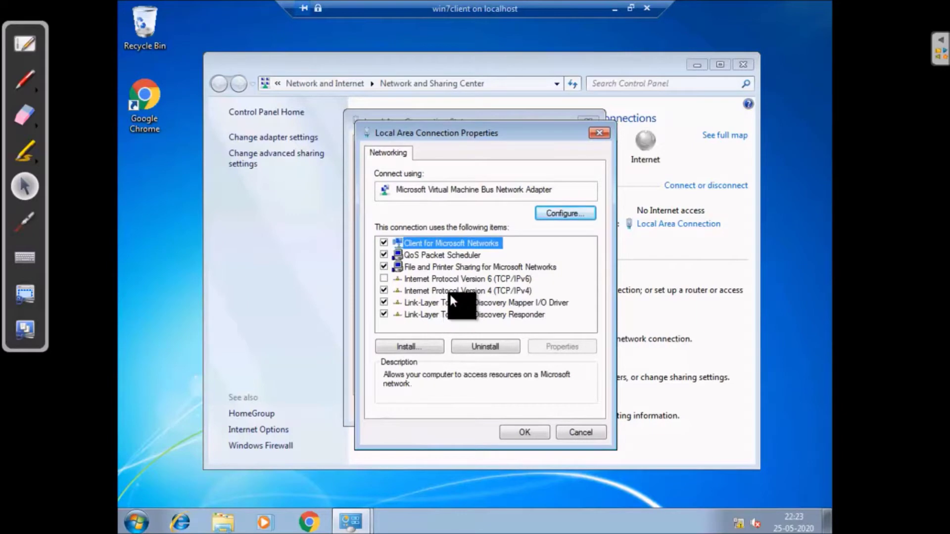
left_click(450, 291)
left_click(577, 345)
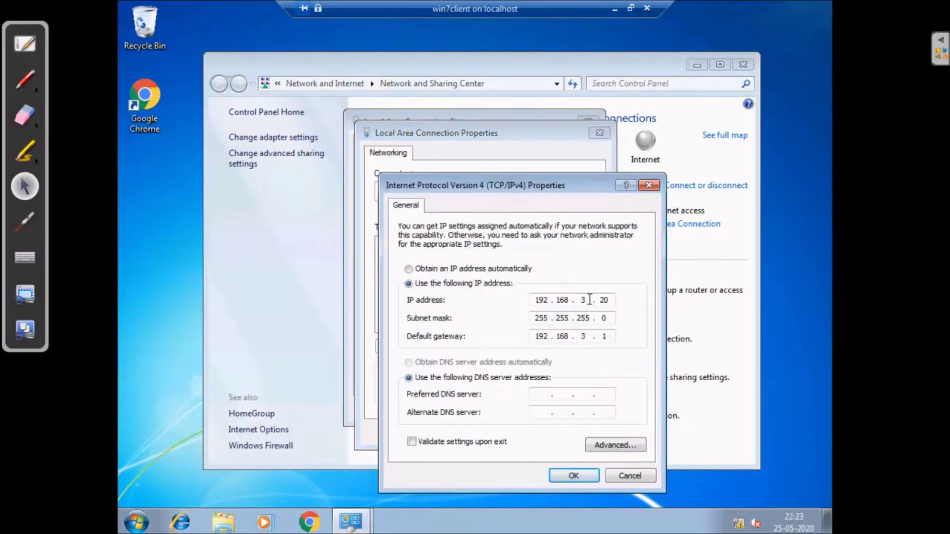
Clear the 192.168.3.1 default gateway, one octet at a time
left_click_drag(536, 336, 551, 335)
key("BackSpace")
left_click_drag(556, 338, 574, 338)
key("BackSpace")
left_click_drag(578, 337, 592, 338)
key("BackSpace")
left_click_drag(598, 338, 616, 339)
key("BackSpace")
Set the preferred DNS server to 192.168.3.5 and apply the IPv4 settings
left_click(545, 393)
key("Right")
key("Right")
key("Right")
type("192.168.")
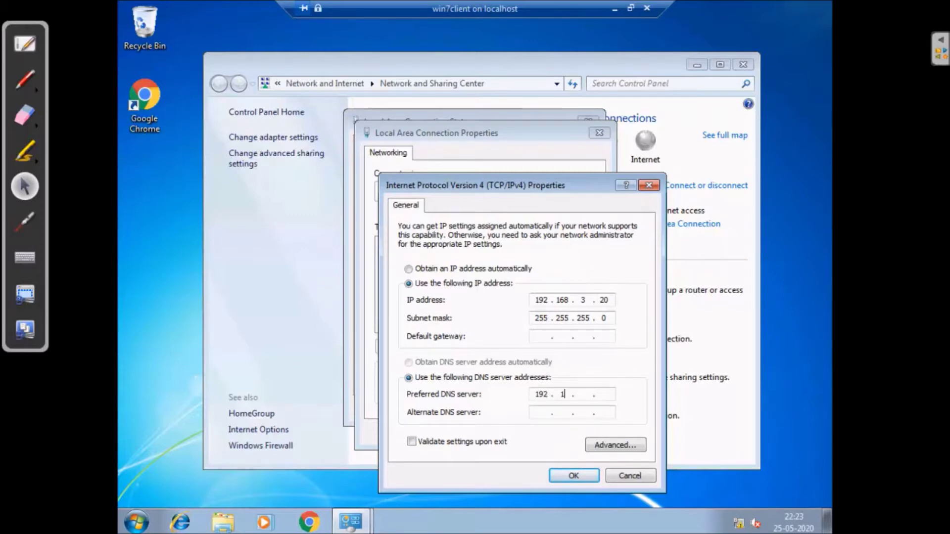
type("3.5")
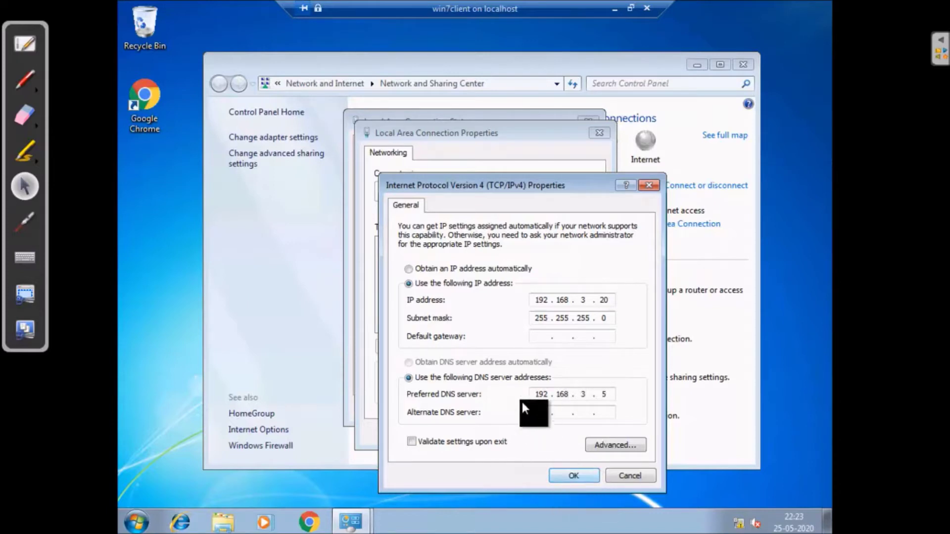
left_click(572, 476)
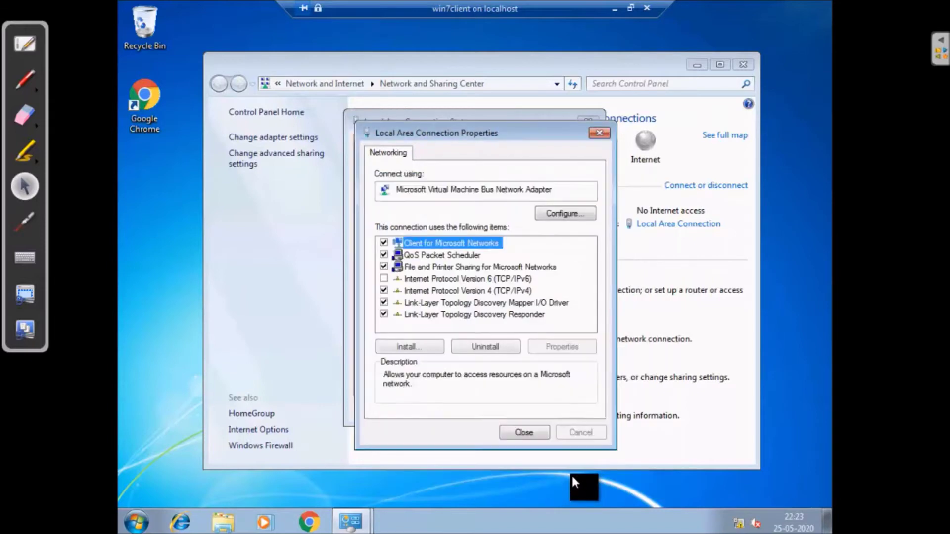
Close the connection dialogs, check the connection details, then close Network and Sharing Center
left_click(527, 431)
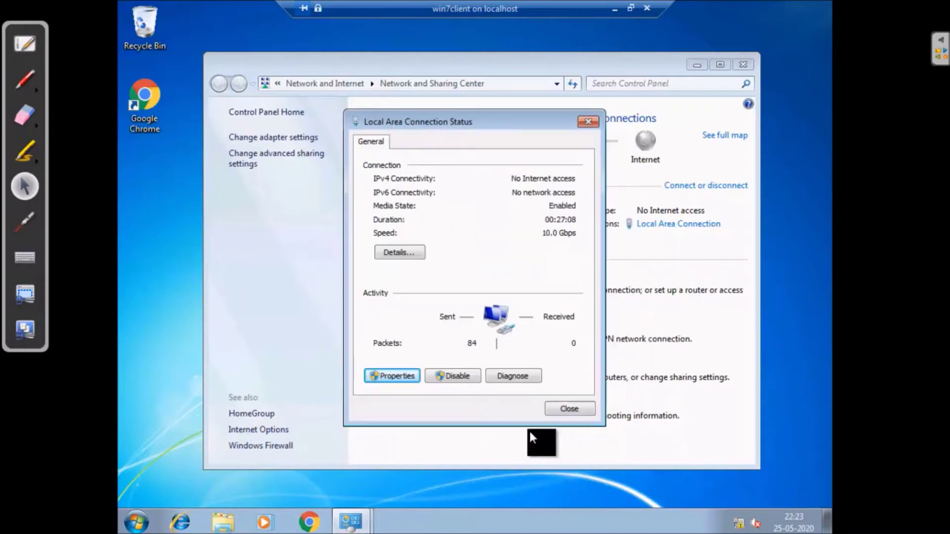
left_click(568, 409)
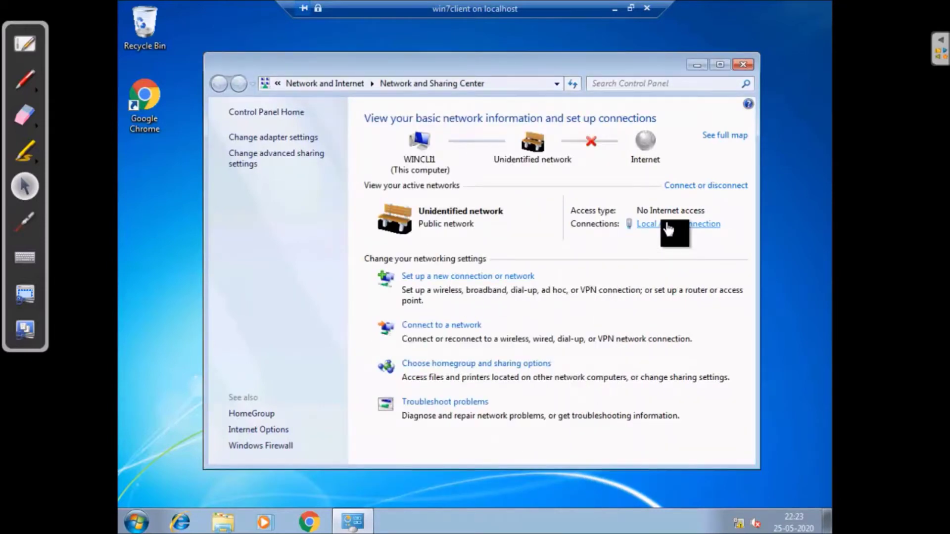
left_click(667, 228)
left_click(399, 248)
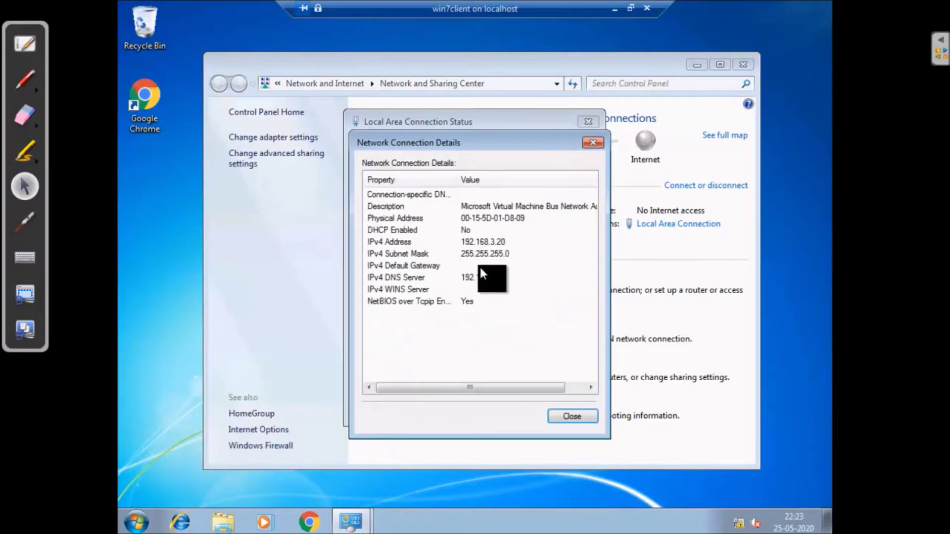
left_click(572, 414)
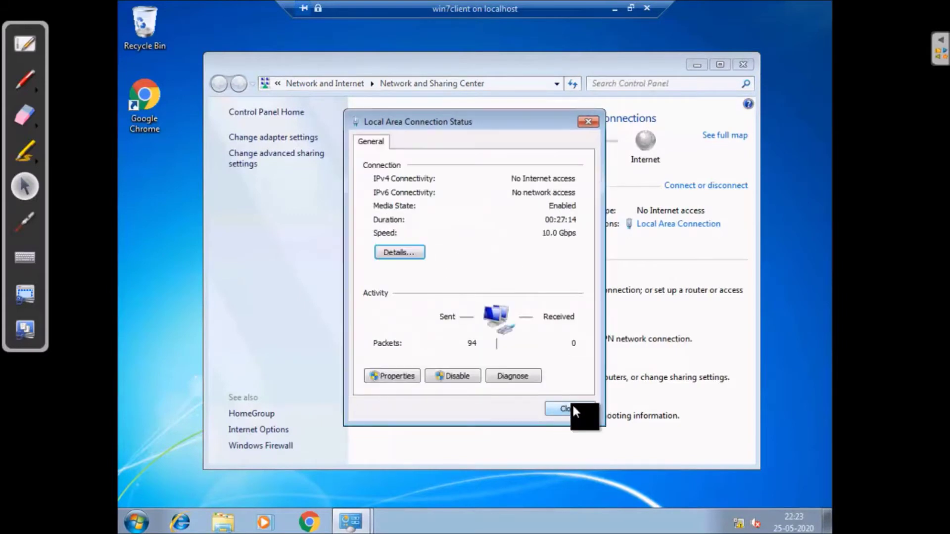
left_click(573, 406)
left_click(743, 64)
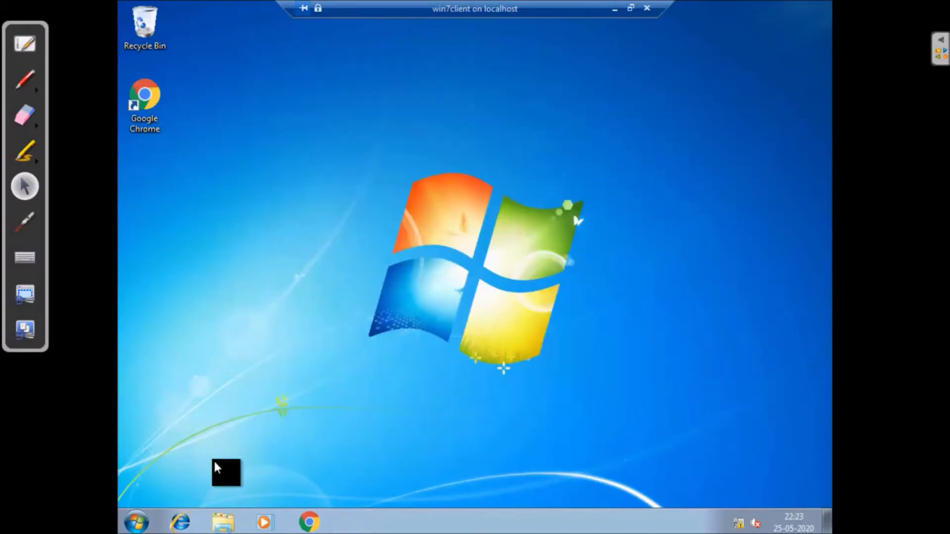
Launch cmd from Start search, run 'ping 192.168.3.5', then minimize the console
left_click(135, 518)
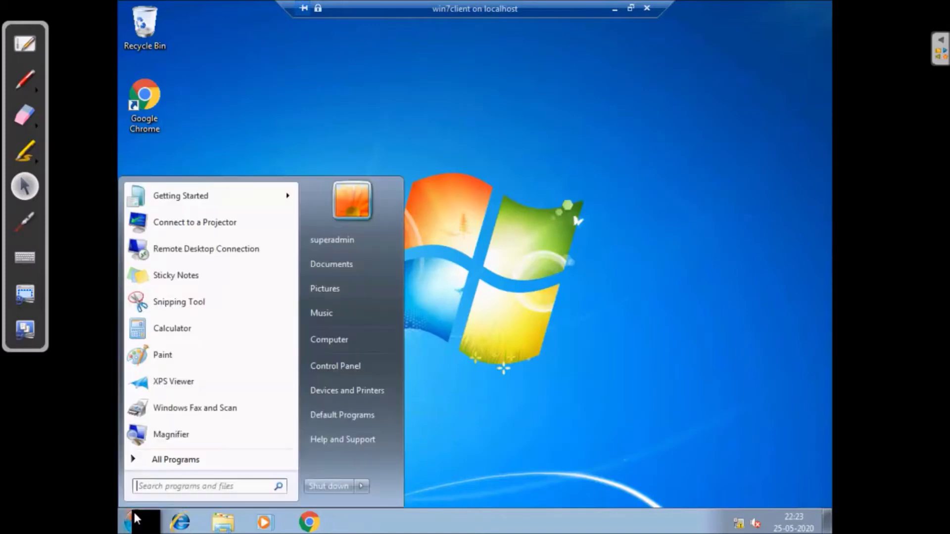
left_click(241, 490)
type("cmd")
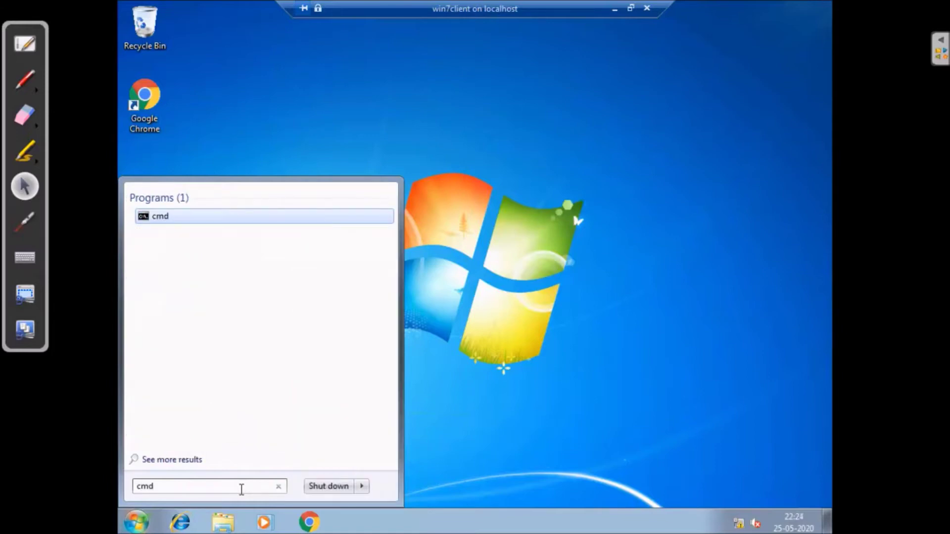
key("Return")
type("ping 19")
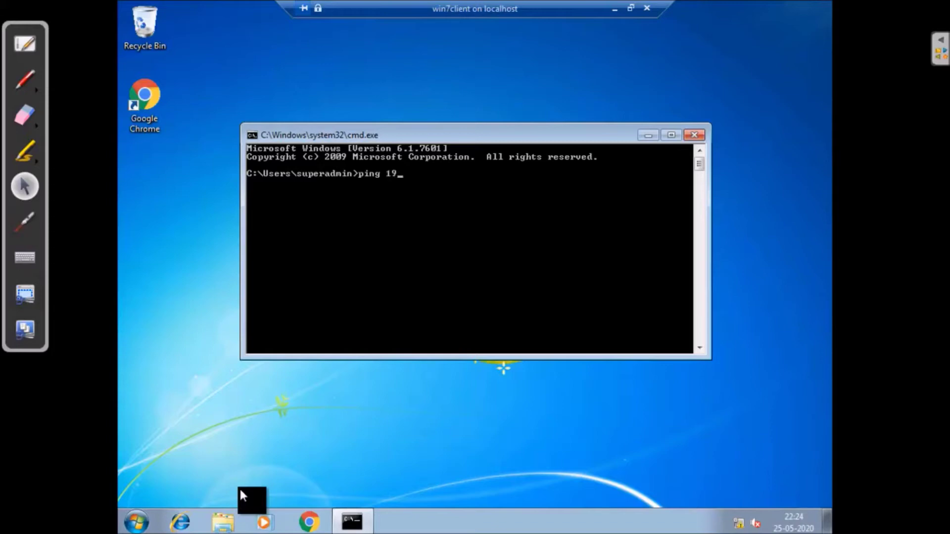
type("2.168.3.5")
key("Return")
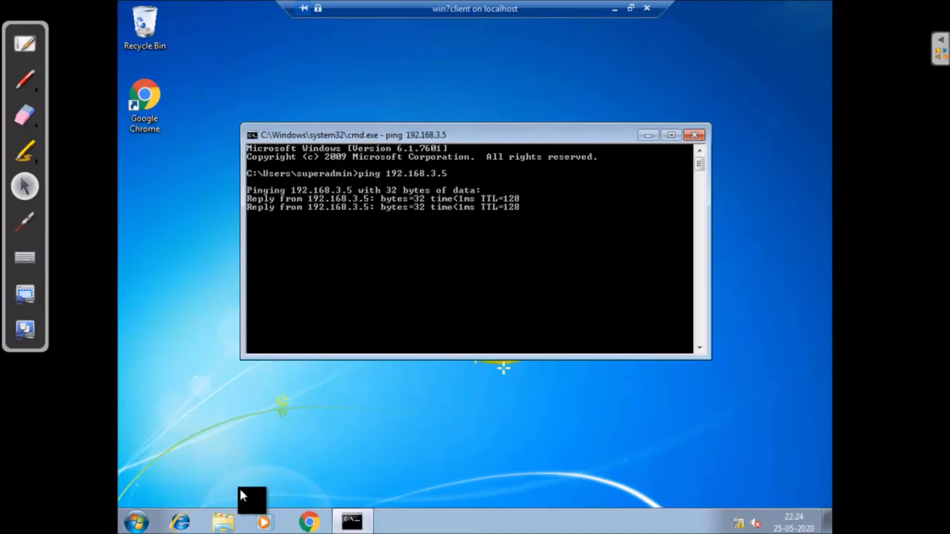
left_click(646, 133)
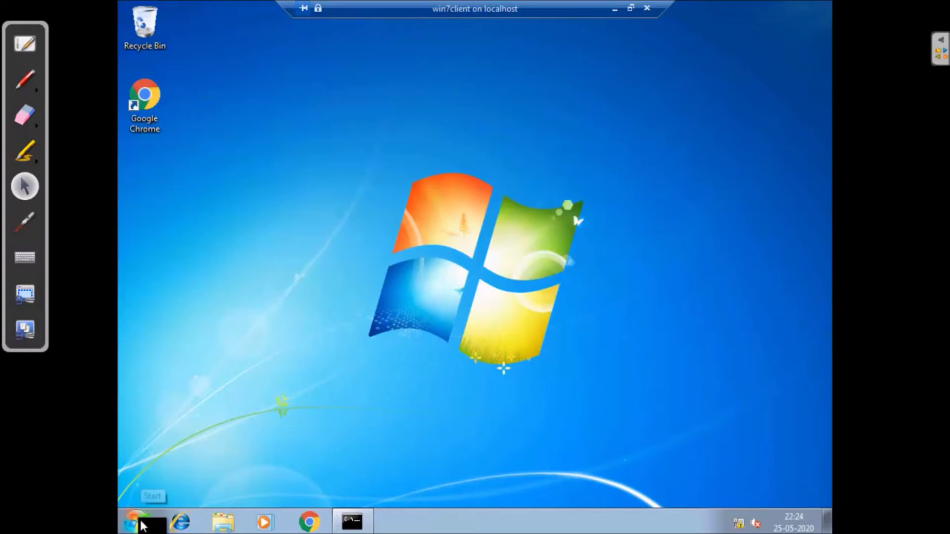
Open Computer's System Properties and its computer name and domain settings
left_click(139, 523)
right_click(346, 340)
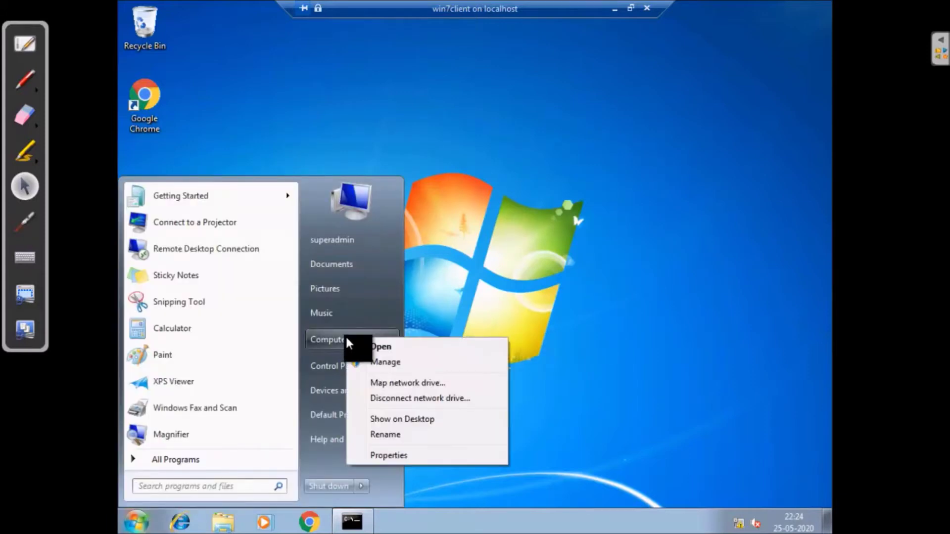
left_click(412, 455)
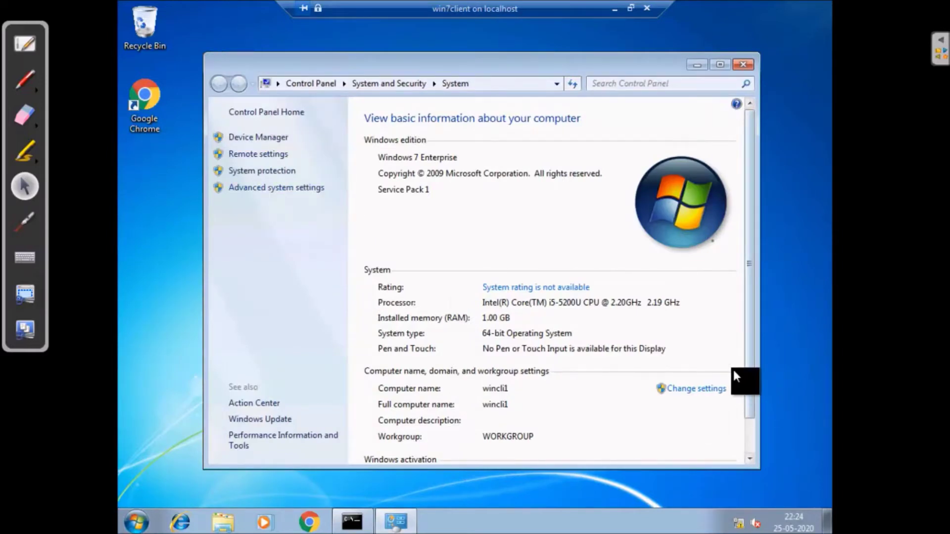
scroll(737, 375, "down", 2)
left_click(709, 351)
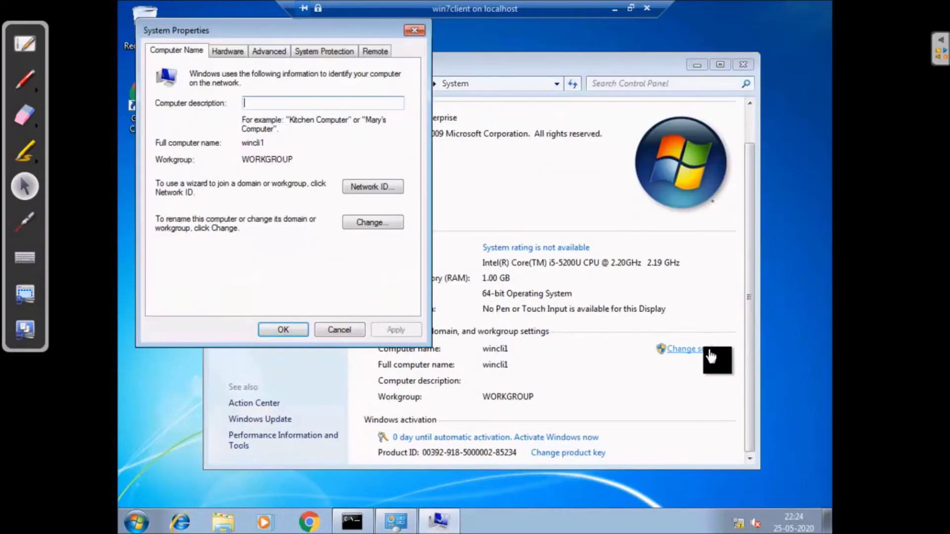
Make wincli1 a member of the Domain and enter vtcs.local as the domain
left_click(370, 221)
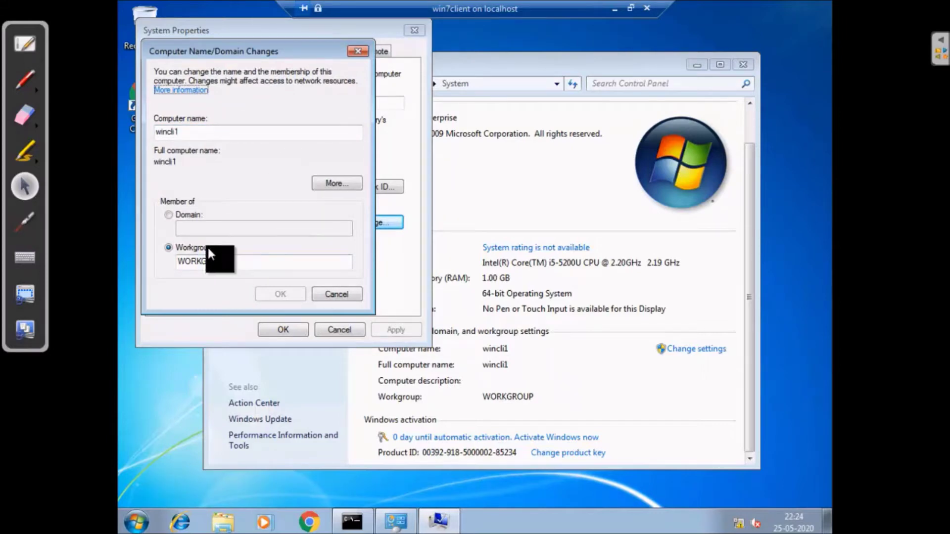
left_click(168, 216)
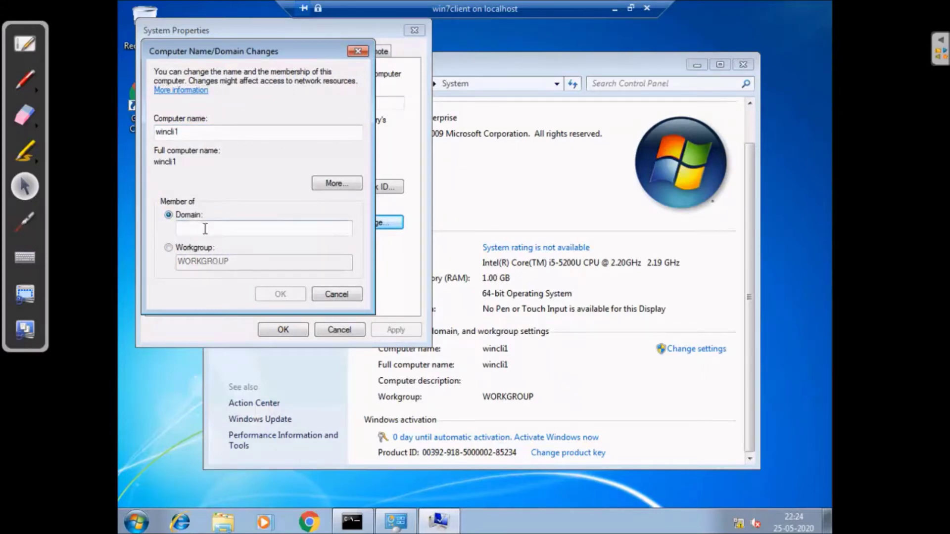
type("vtcs")
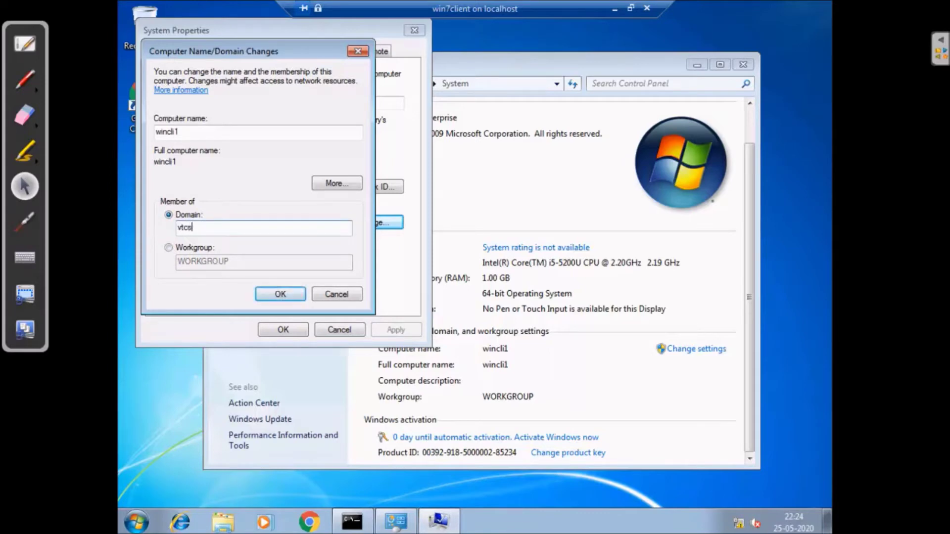
type(".local")
Confirm the vtcs.local join using the domain administrator account name and password
left_click(280, 293)
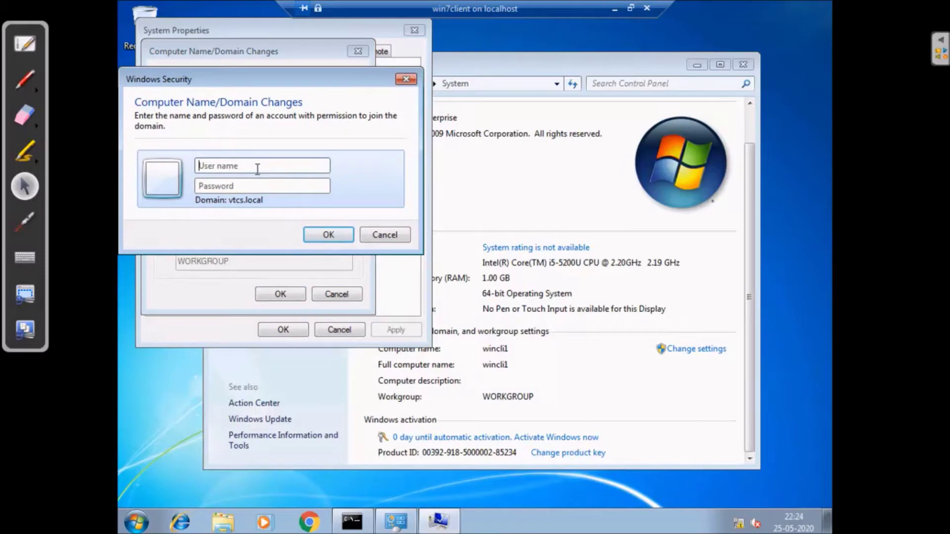
left_click(257, 169)
type("administrator")
left_click(248, 186)
type("P")
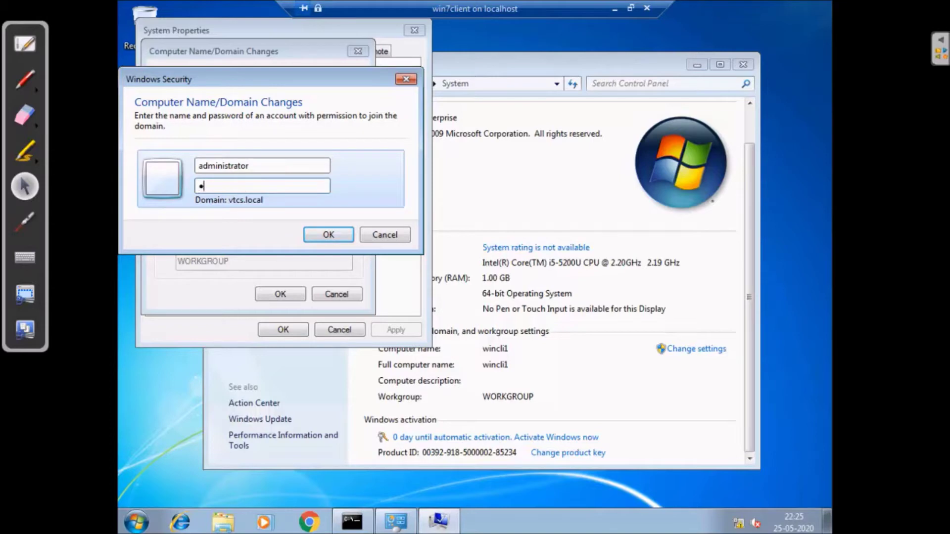
type("ass@12")
left_click(328, 234)
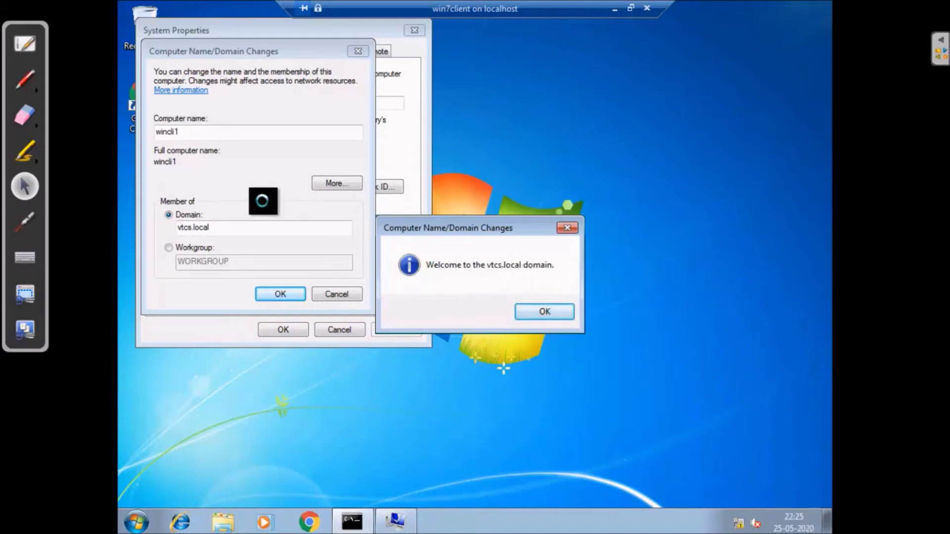
Dismiss the welcome and restart-required messages, then close System Properties to restart
left_click(543, 311)
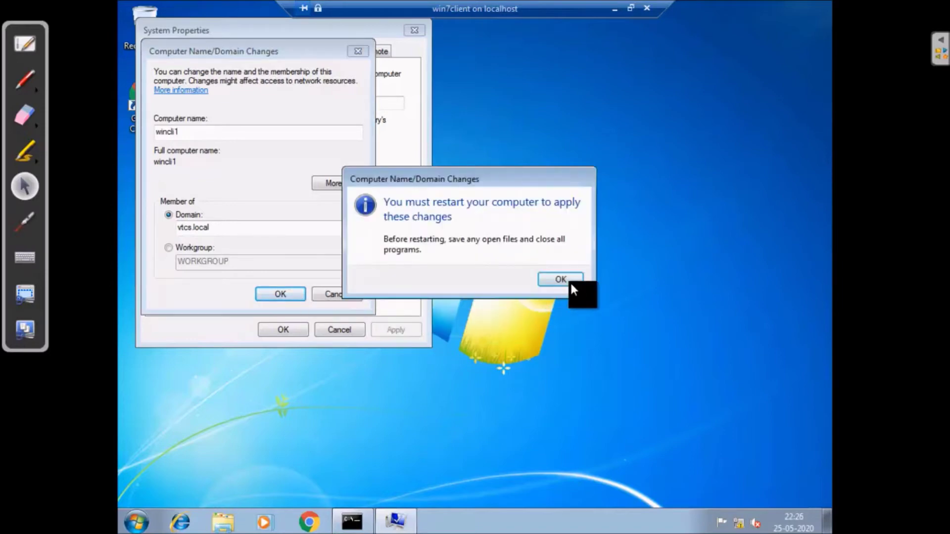
left_click(573, 284)
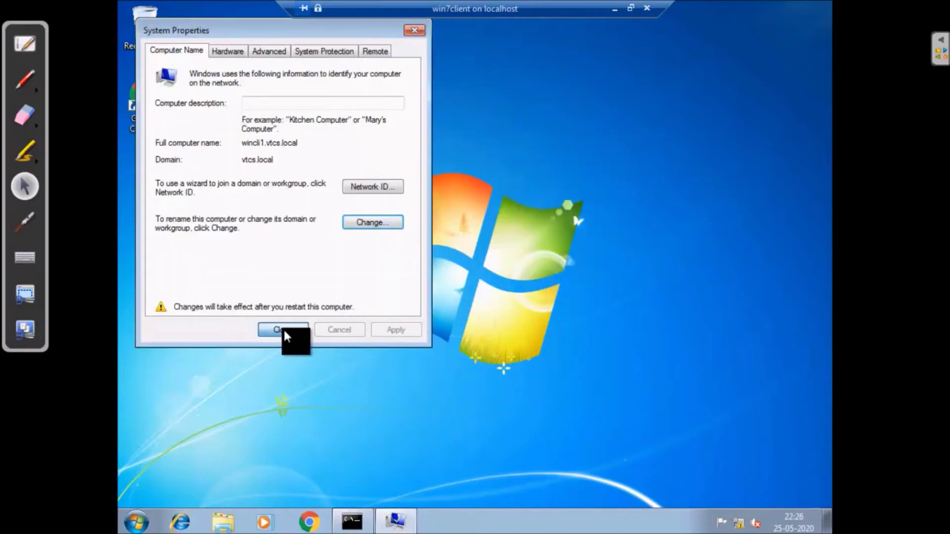
left_click(283, 329)
Restart the client, browse its Switch User and Other User logon options, then switch to 2008DC1
left_click(466, 274)
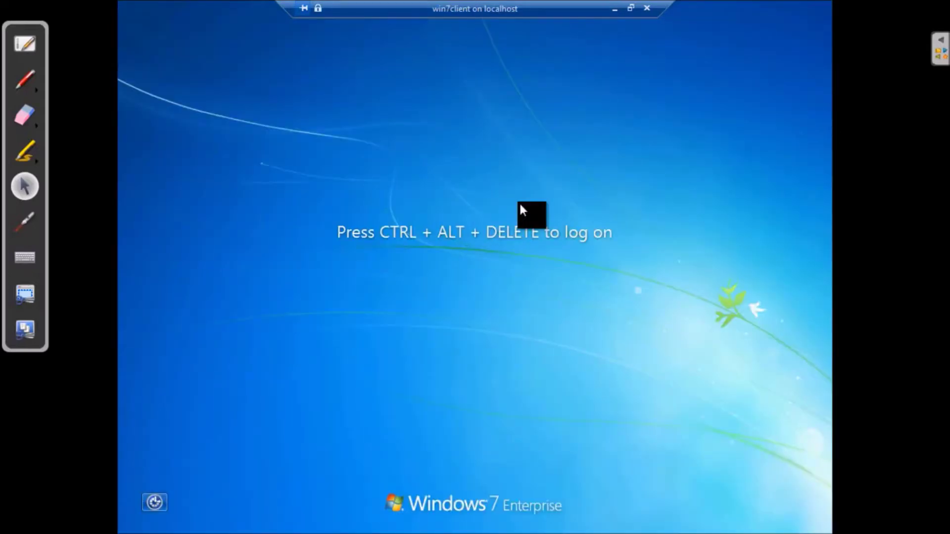
key("ctrl+alt+End")
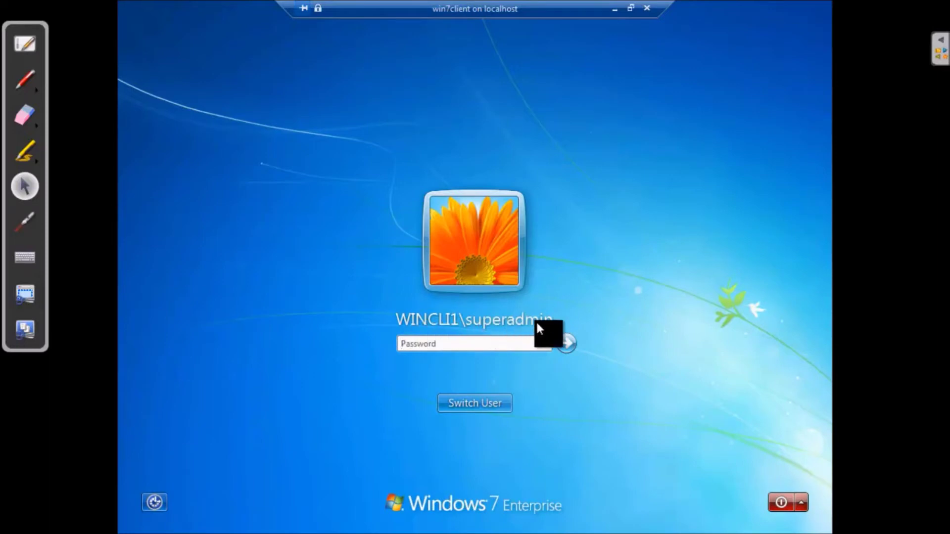
left_click(487, 403)
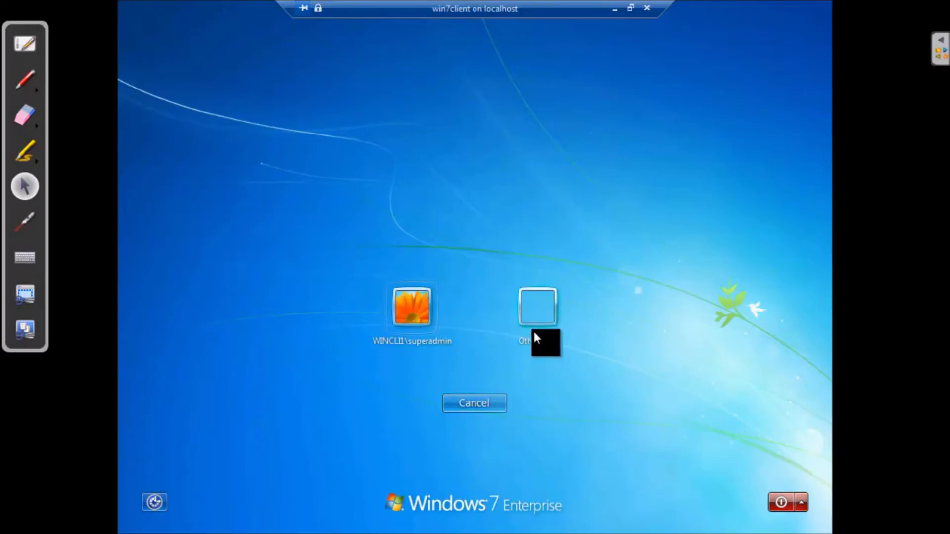
left_click(538, 309)
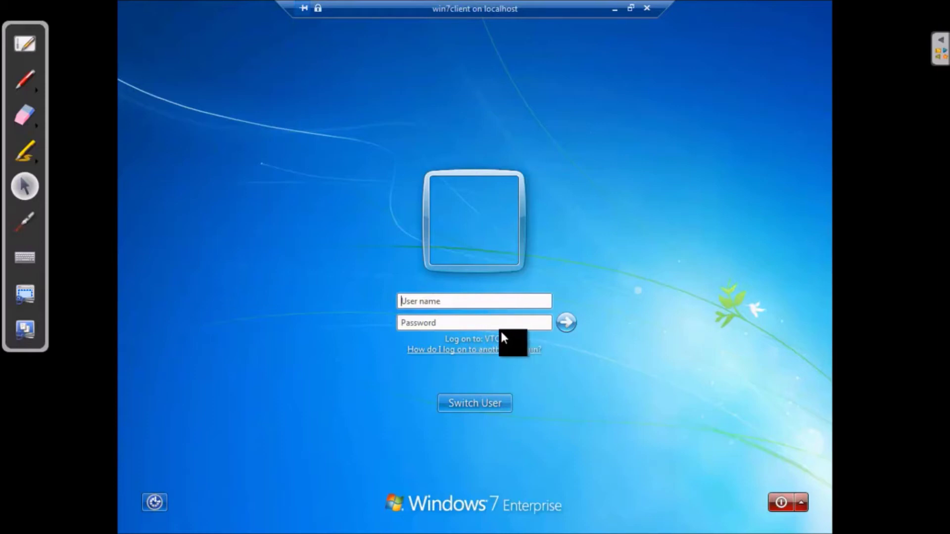
left_click(487, 400)
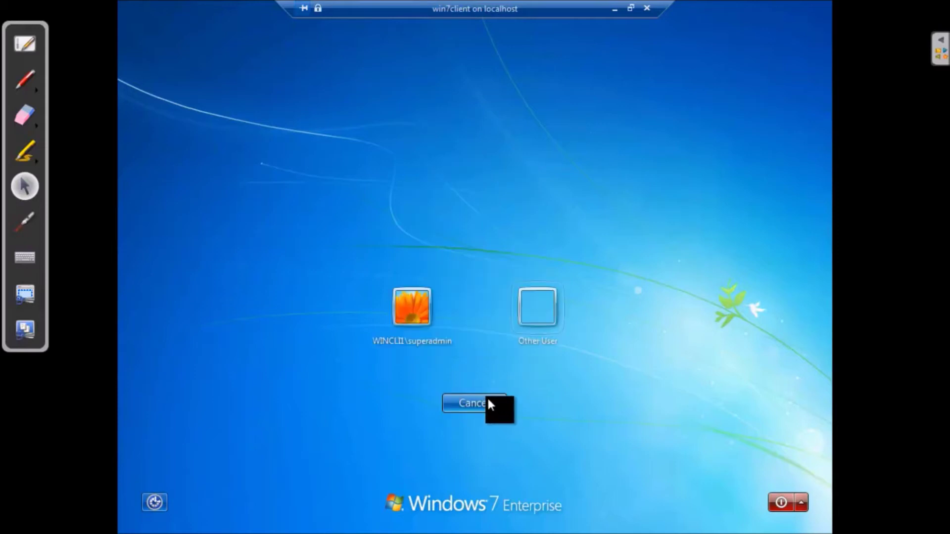
left_click(407, 305)
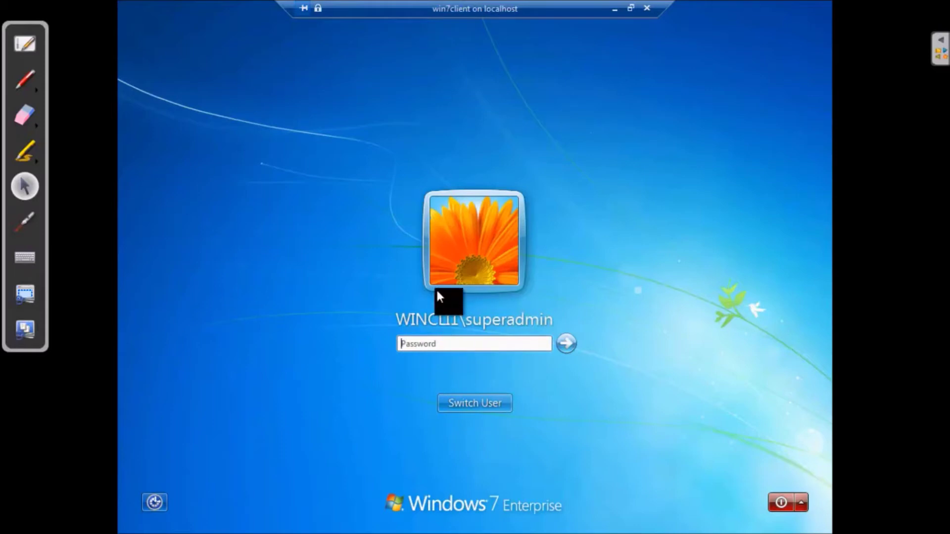
left_click(496, 406)
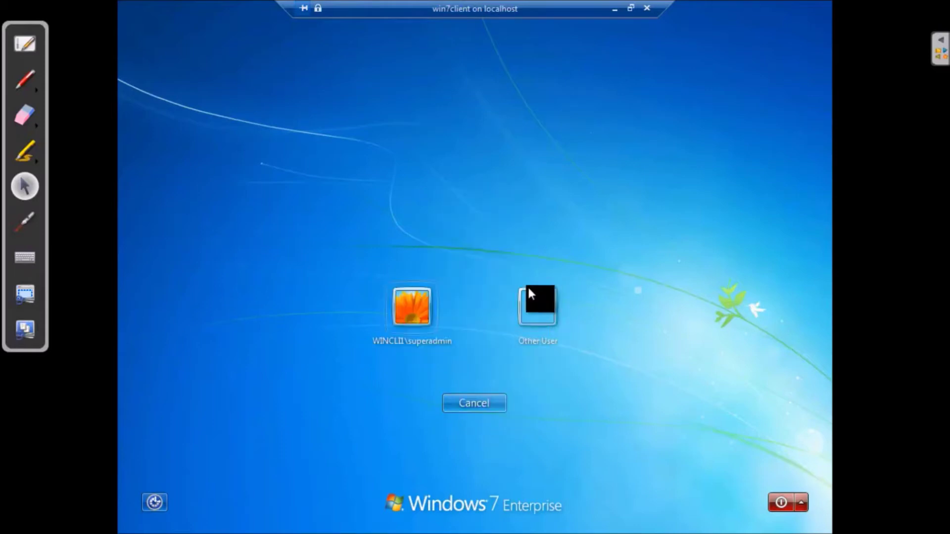
left_click(615, 10)
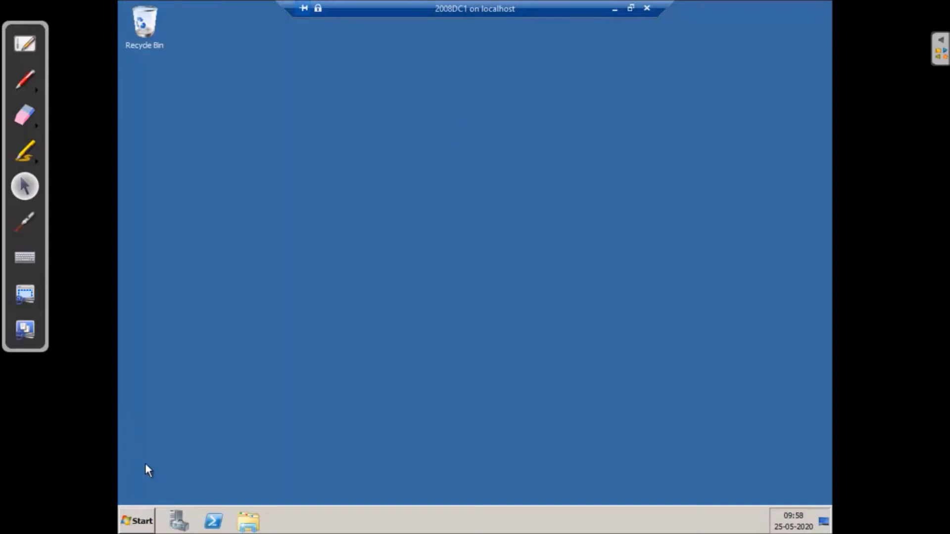
Launch Active Directory Users and Computers from Start > Administrative Tools on 2008DC1
left_click(145, 523)
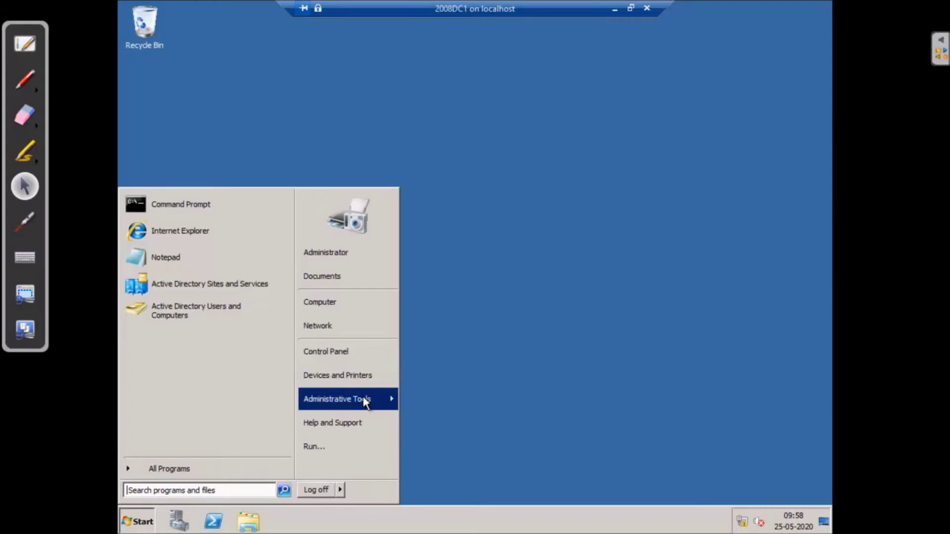
mouse_move(363, 395)
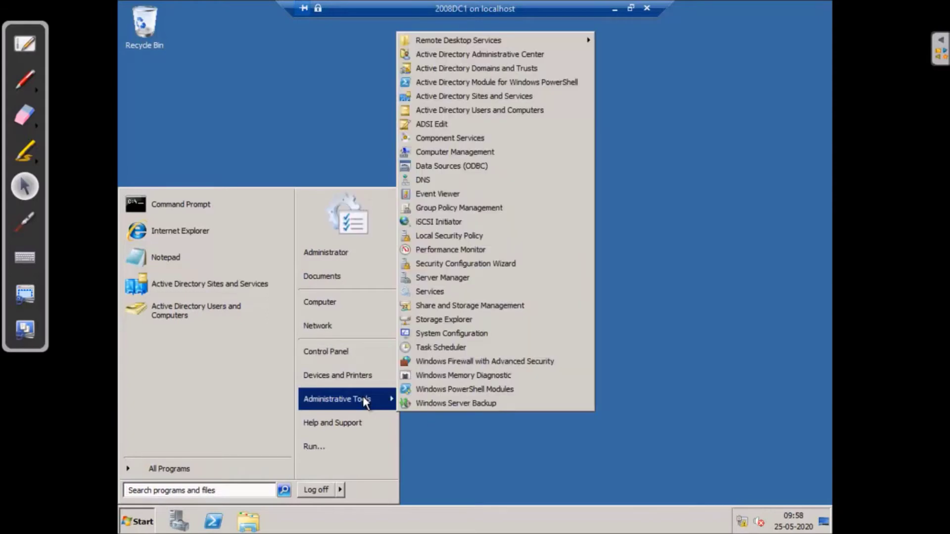
left_click(509, 110)
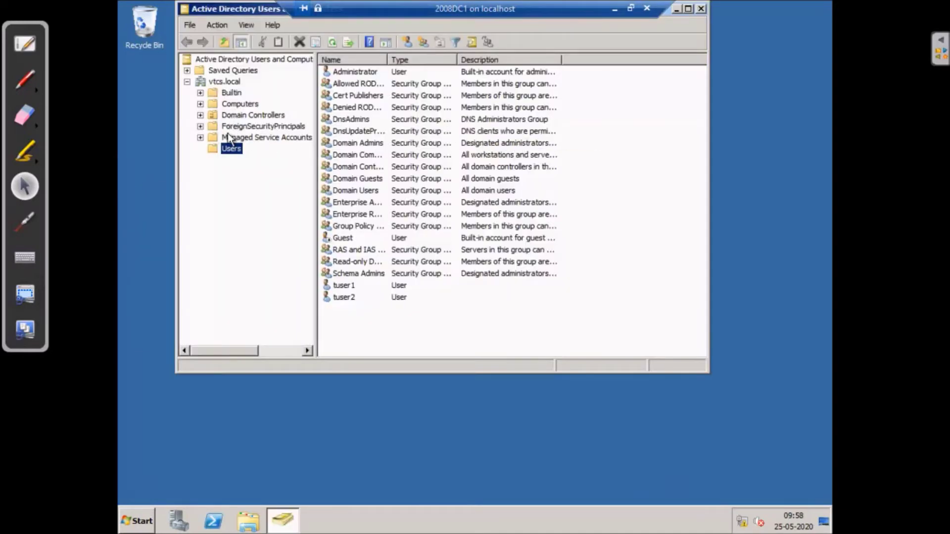
Maximize the console, view WINSERV1 and WINSERV2 in Domain Controllers, then locate WINCLI1 in Computers
left_click(688, 9)
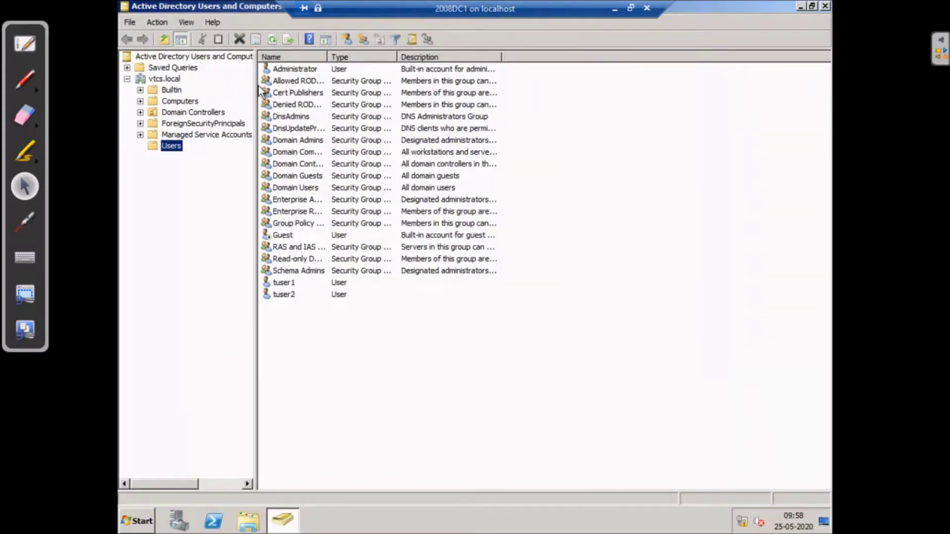
left_click(183, 113)
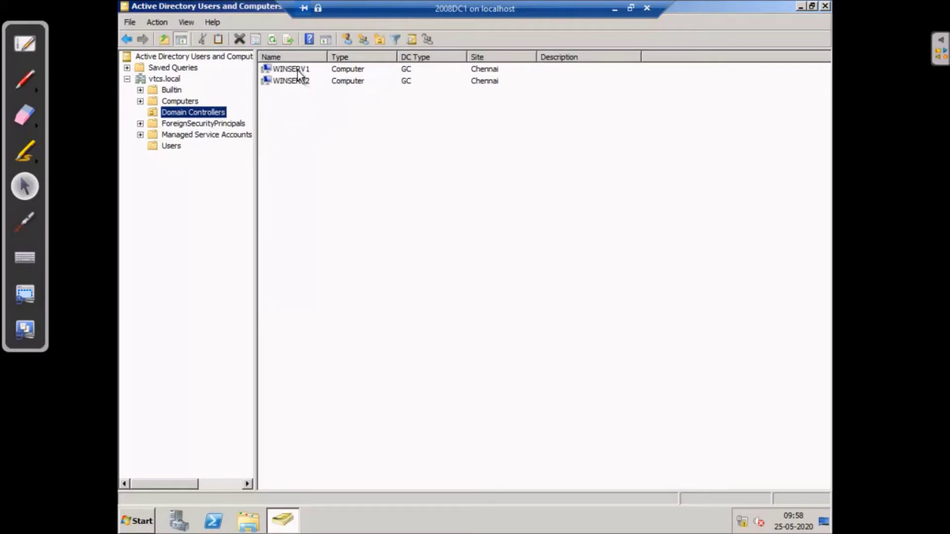
left_click(296, 70)
left_click(292, 82)
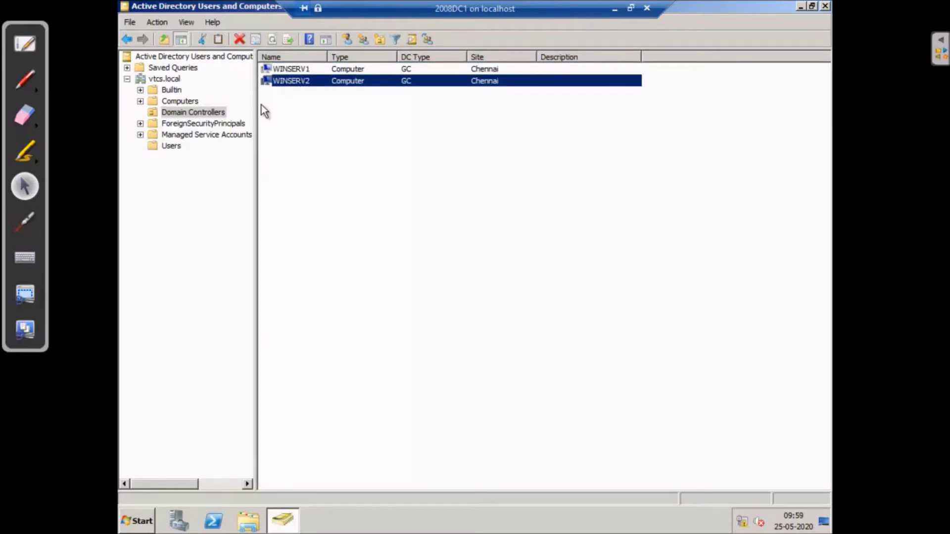
left_click(180, 102)
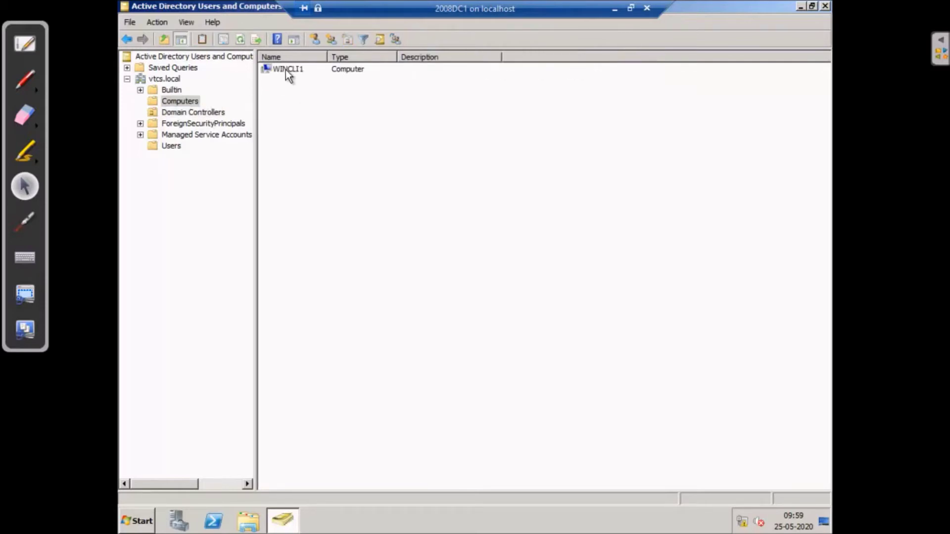
left_click(286, 70)
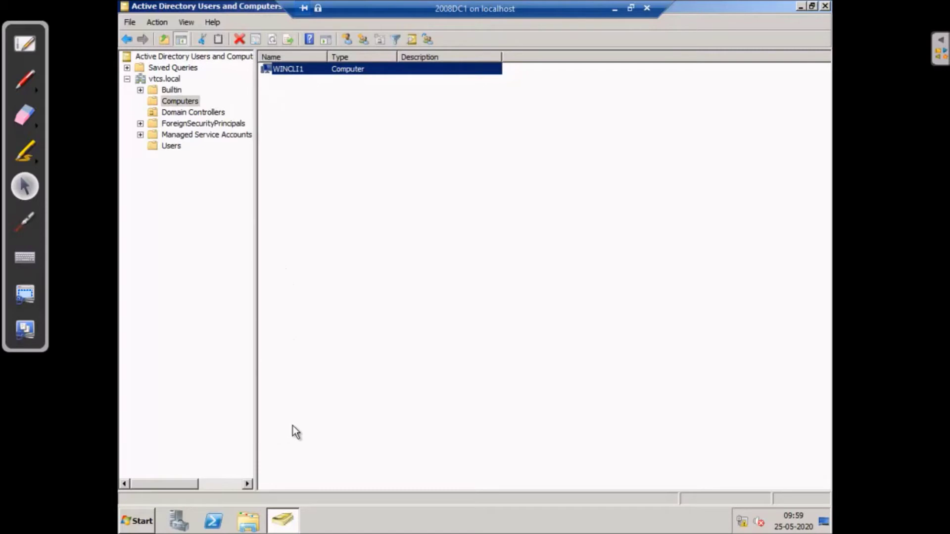
Inspect the tuser1 and tuser2 accounts in Users, then switch to the win7client session
left_click(169, 146)
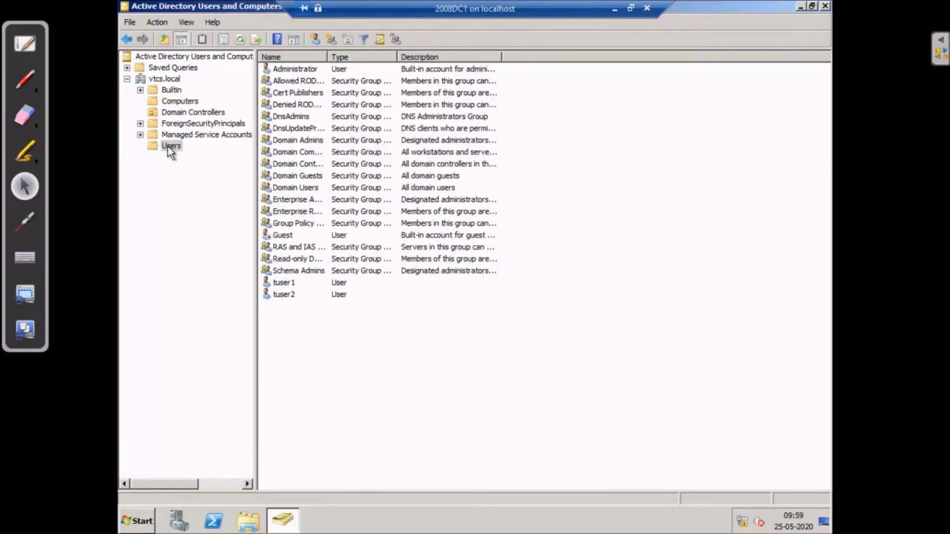
left_click(284, 282)
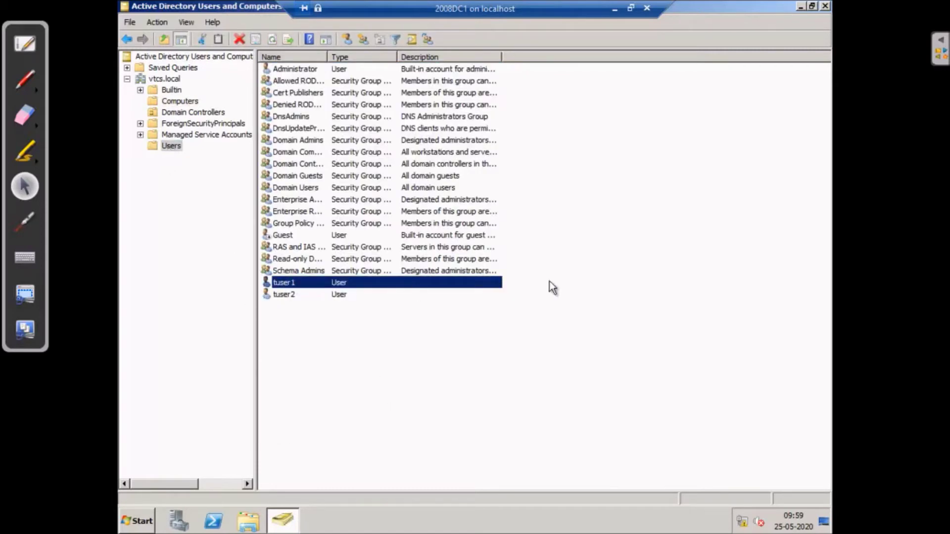
right_click(299, 285)
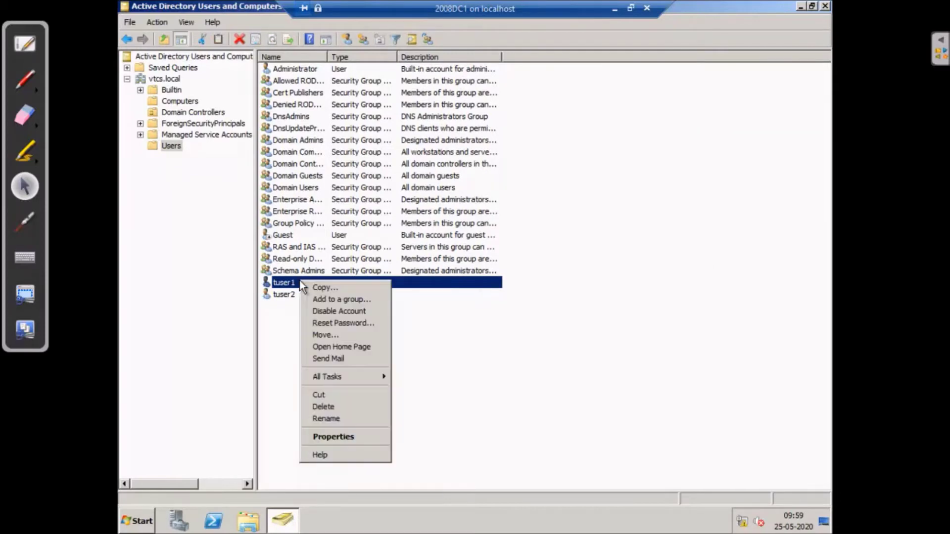
left_click(442, 299)
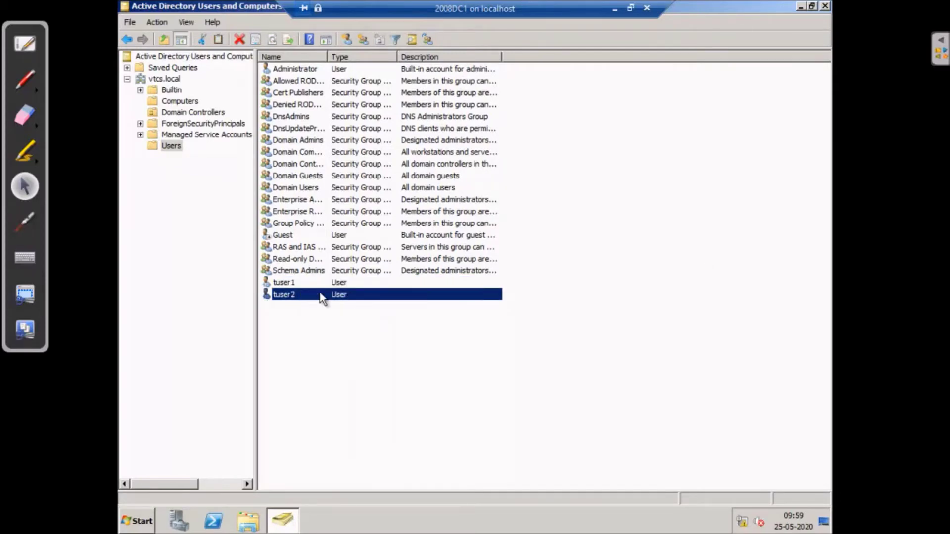
left_click(291, 286)
left_click(293, 294)
left_click(278, 286)
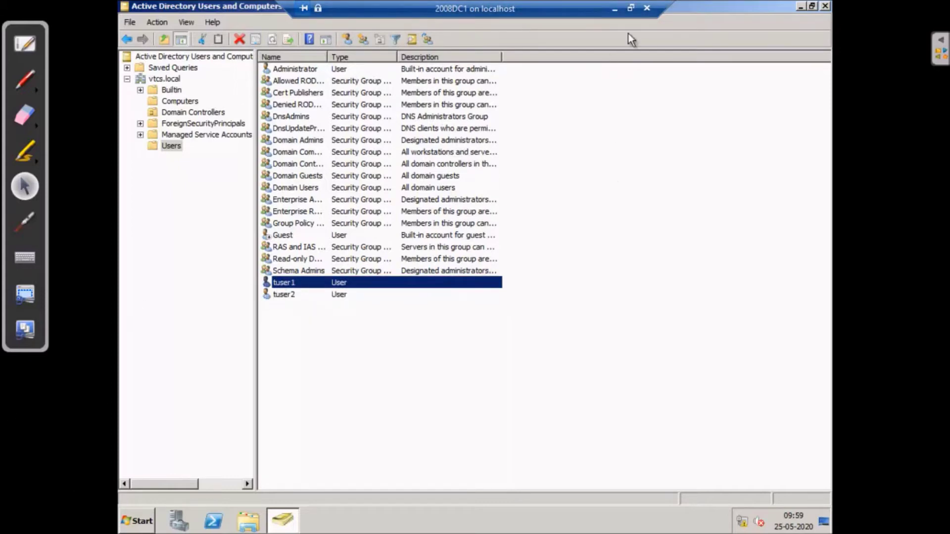
left_click(614, 9)
left_click(704, 521)
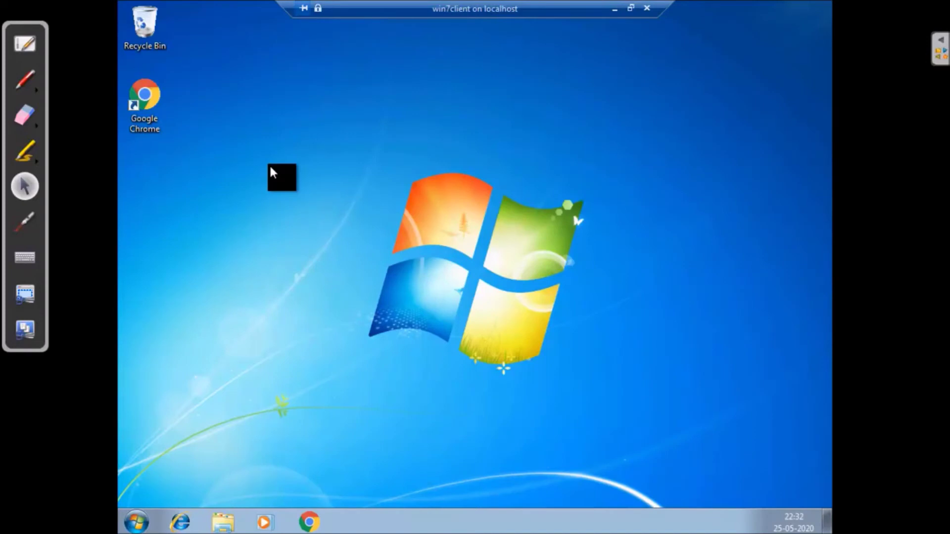
Open the System window for this computer from the Start menu's Computer entry
left_click(140, 526)
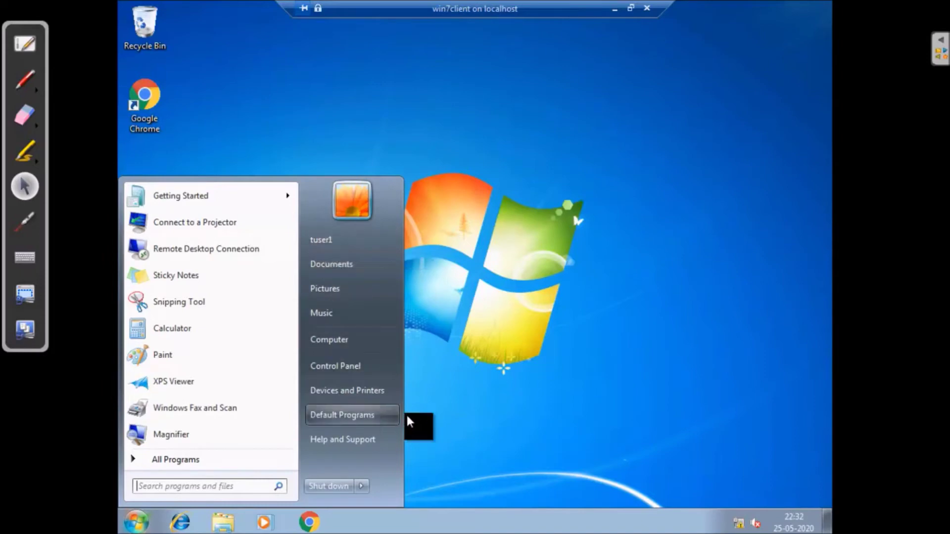
left_click(452, 404)
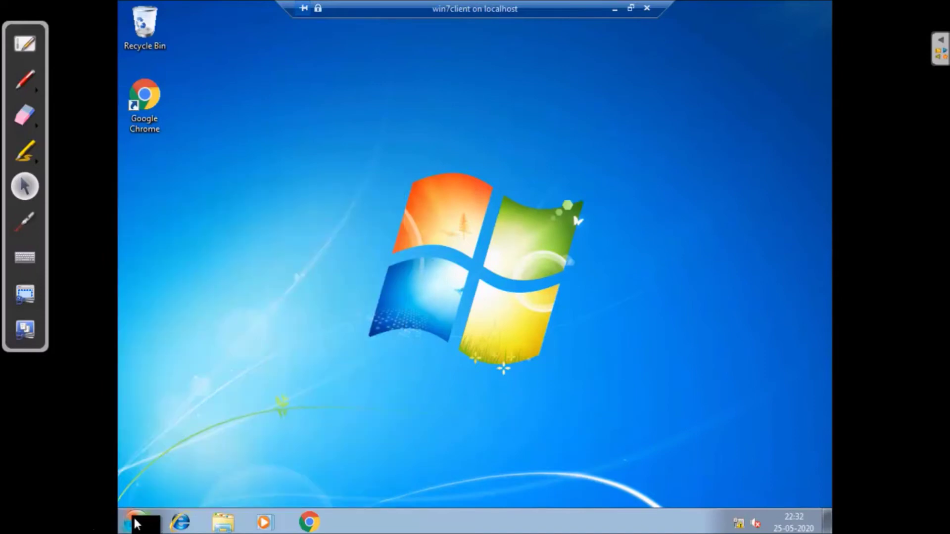
left_click(136, 523)
right_click(351, 339)
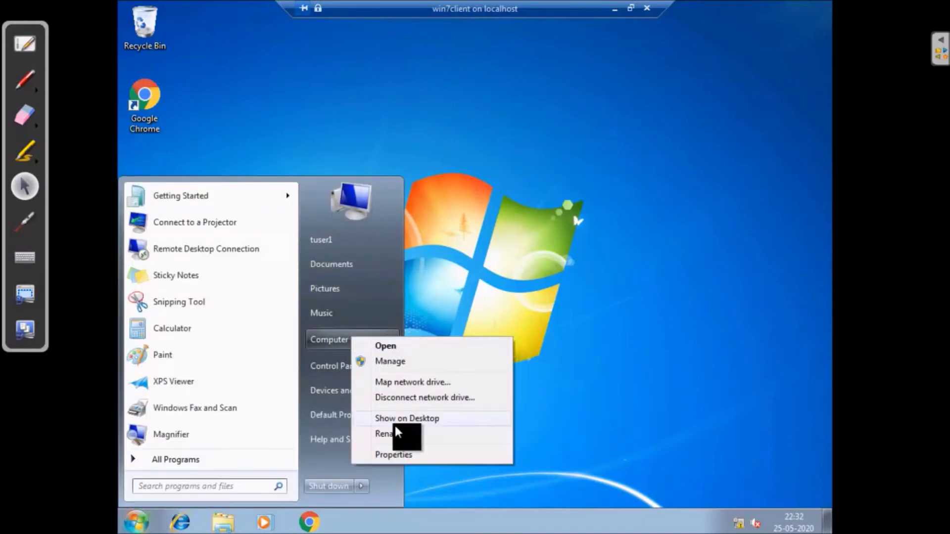
left_click(410, 453)
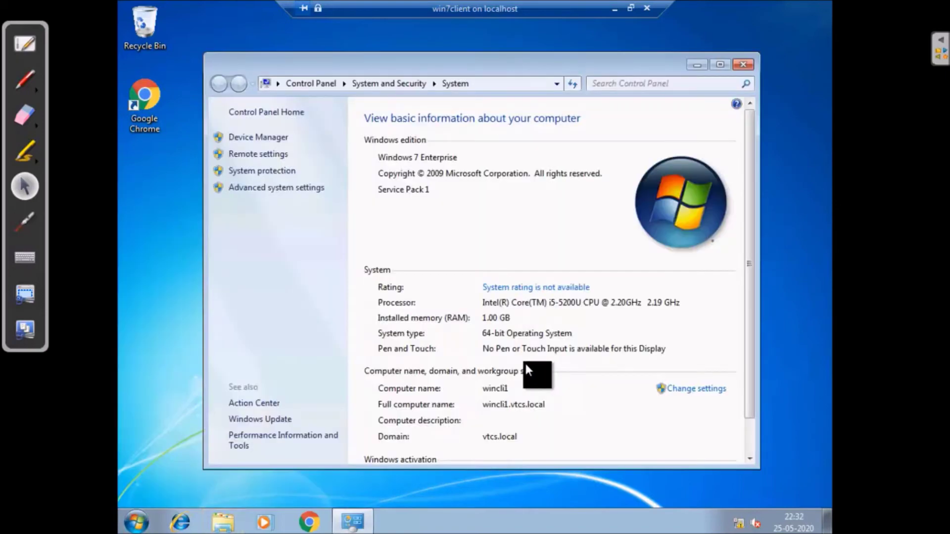
Open Change settings and approve the UAC prompt with the administrator user name and password
scroll(744, 379, "down", 1)
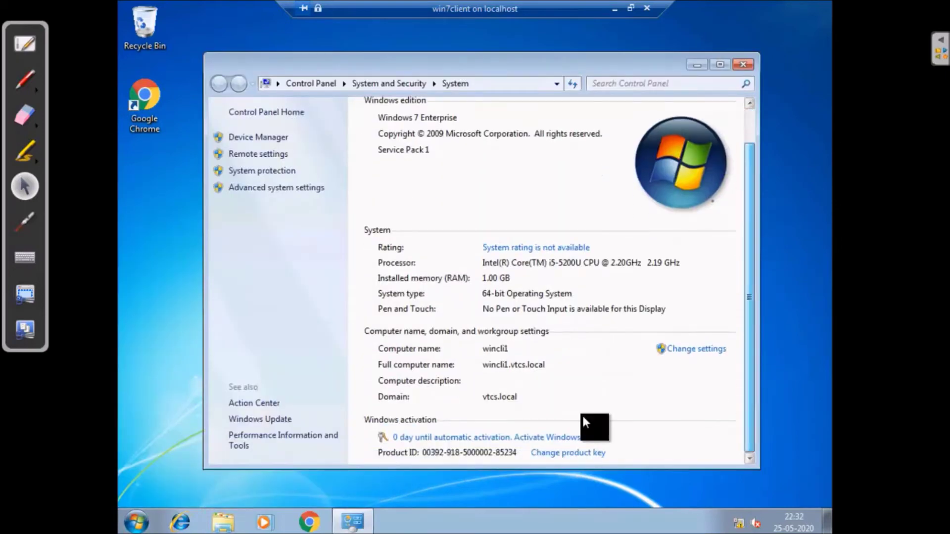
left_click(680, 349)
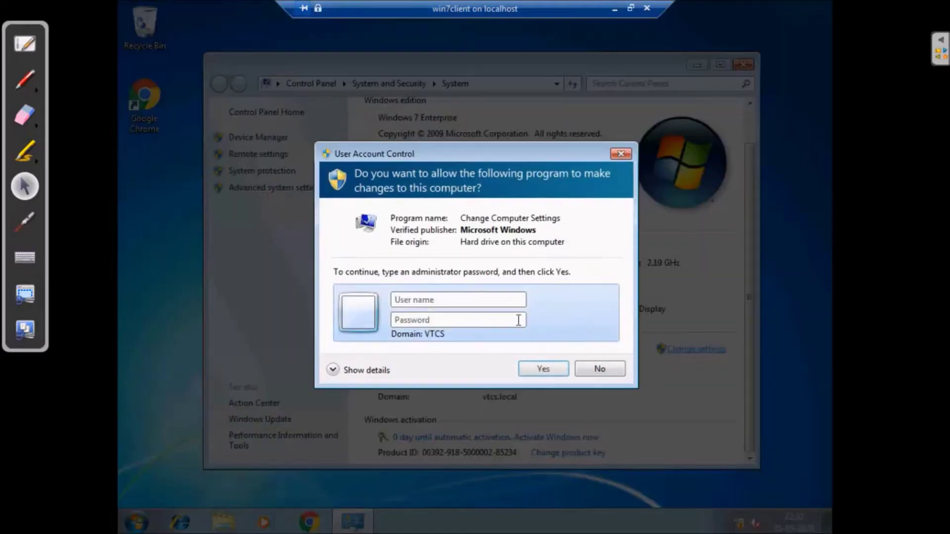
left_click(446, 301)
type("admini")
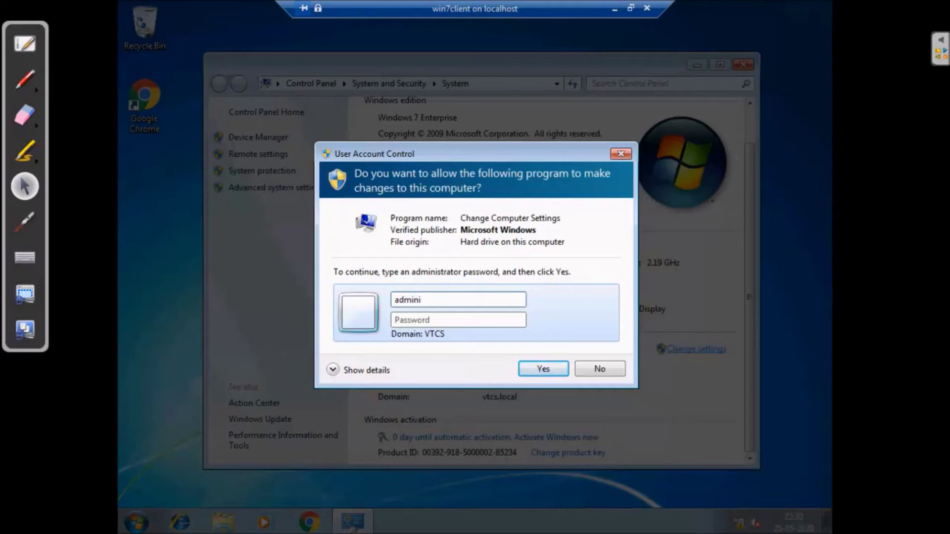
type("st")
type("P@ssw0r")
left_click(546, 365)
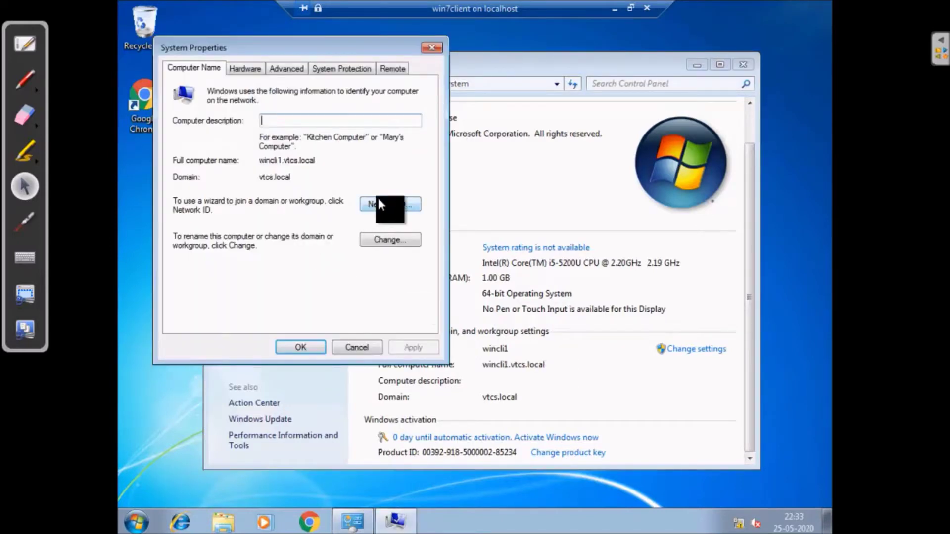
Check the full computer name wincli1.vtcs.local in the name and domain settings, then cancel both dialogs
left_click(397, 239)
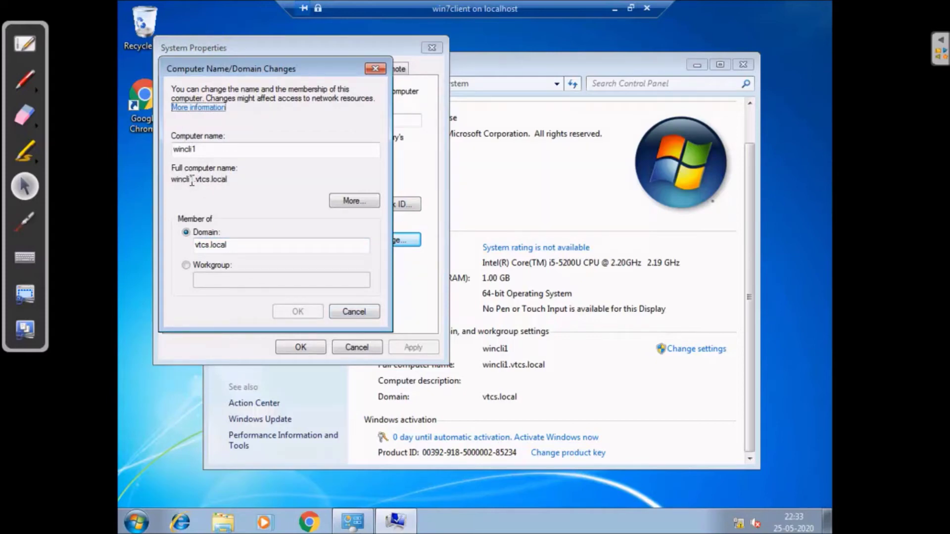
left_click_drag(229, 180, 172, 181)
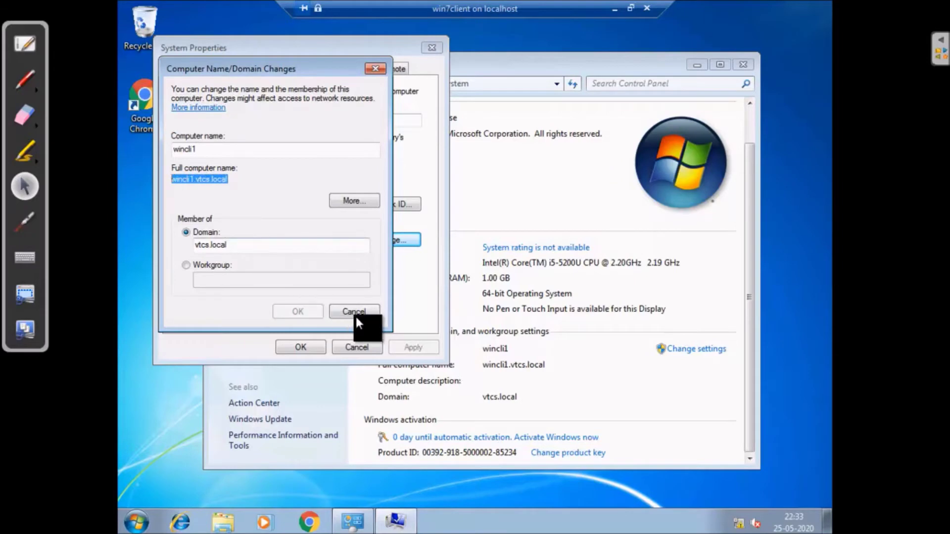
left_click(354, 311)
left_click(356, 347)
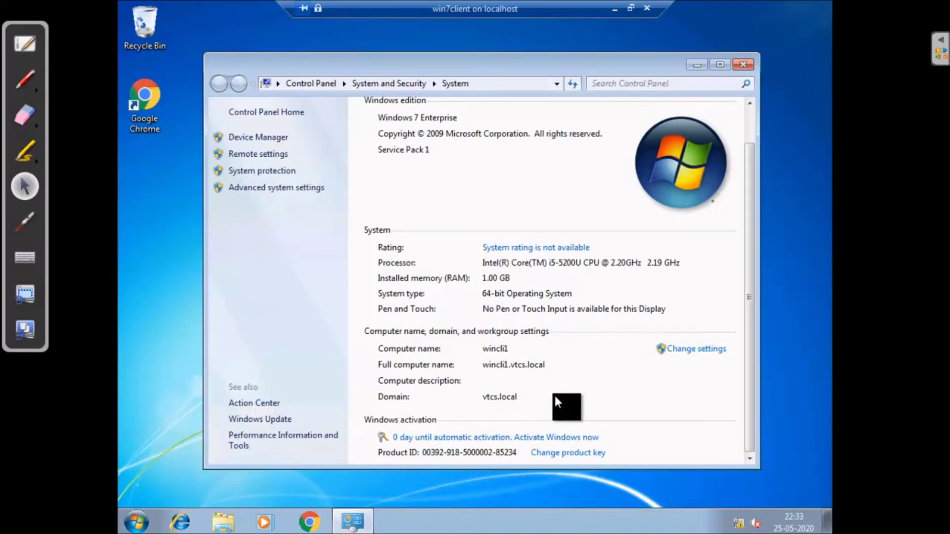
Close the System window and log tuser1 off the Windows 7 client
left_click(744, 63)
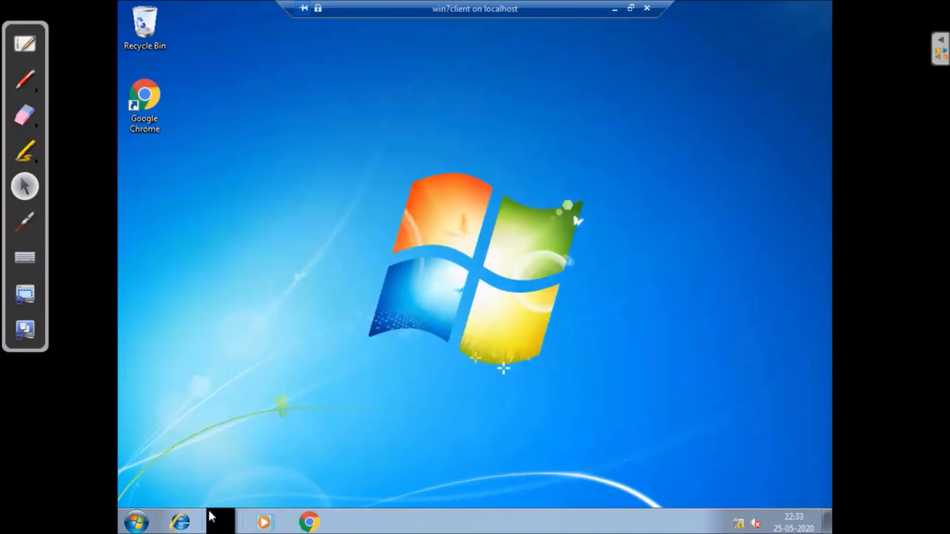
left_click(136, 522)
left_click(362, 484)
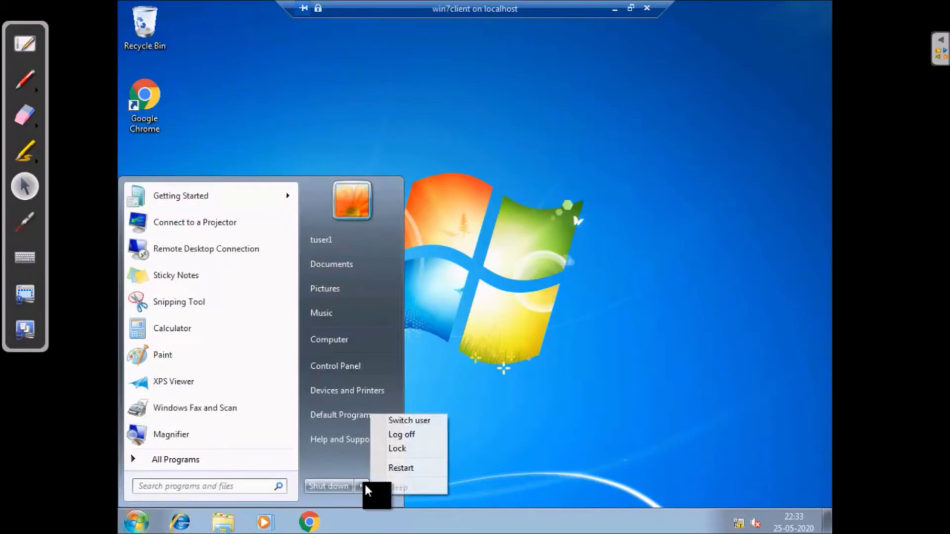
left_click(411, 433)
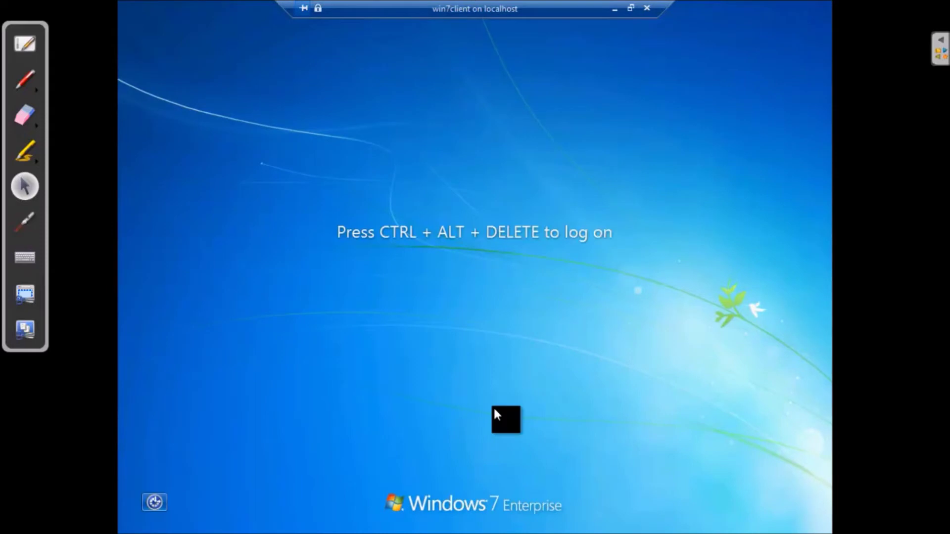
Send Ctrl+Alt+Delete to the VM and switch the connection back to full screen
left_click(630, 8)
left_click(56, 44)
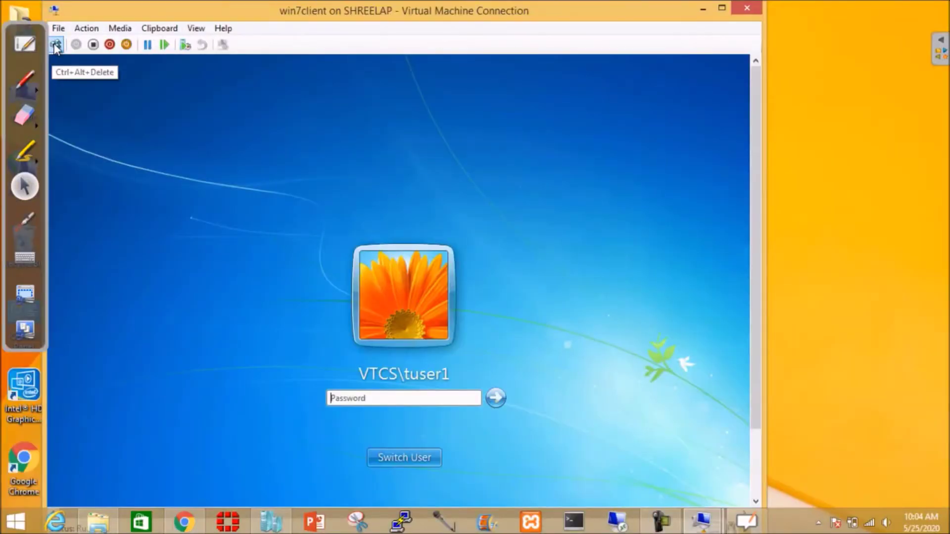
left_click(197, 28)
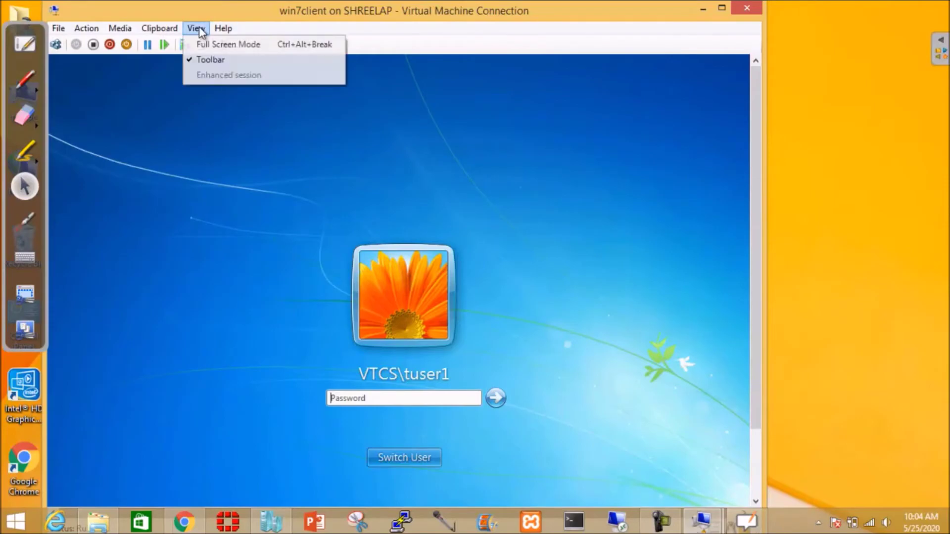
left_click(214, 43)
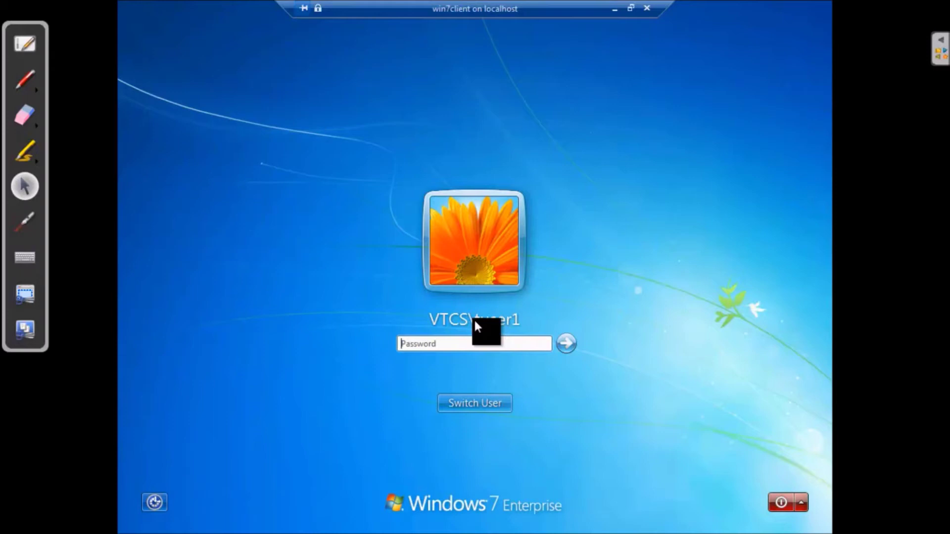
Sign in as VTCS\tuser1 with the account password, then minimize the VM connection
type("••")
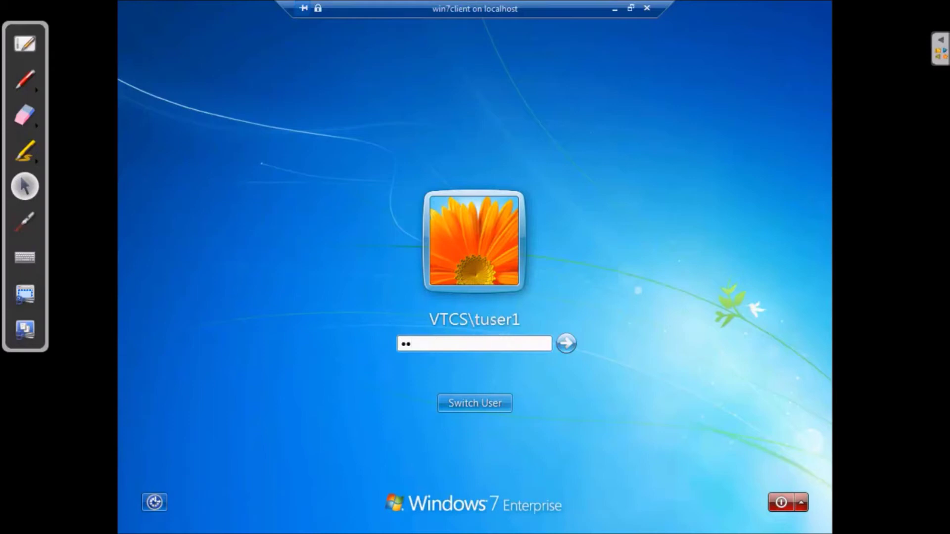
key("BackSpace")
key("BackSpace")
type("••••••••••")
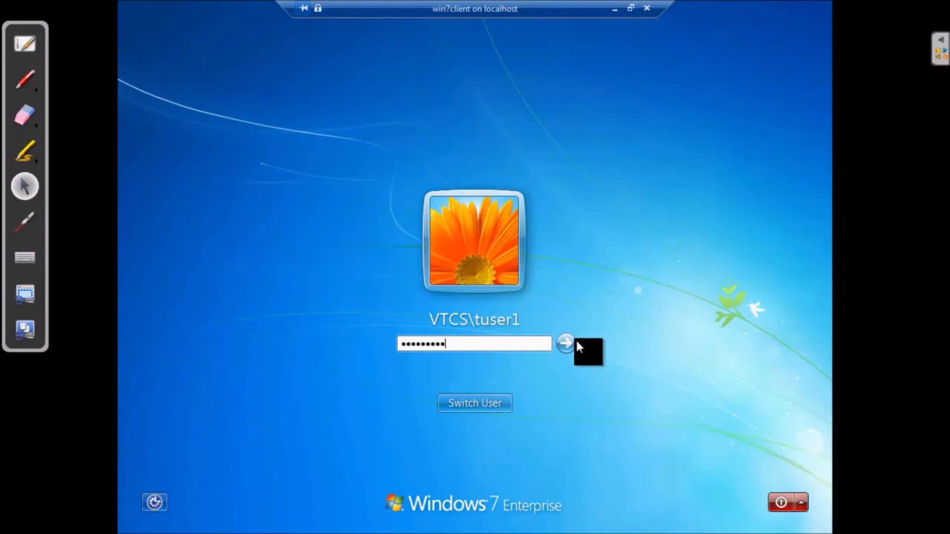
key("Return")
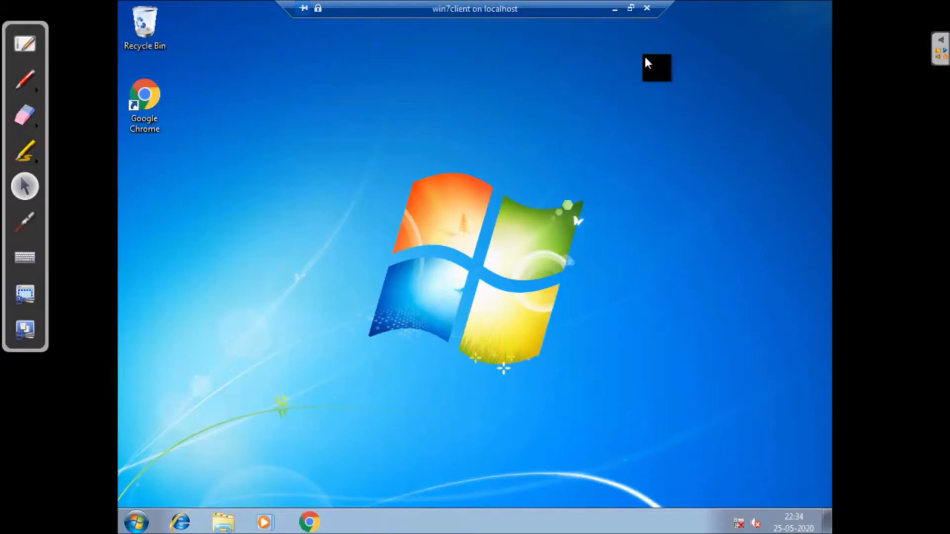
left_click(613, 8)
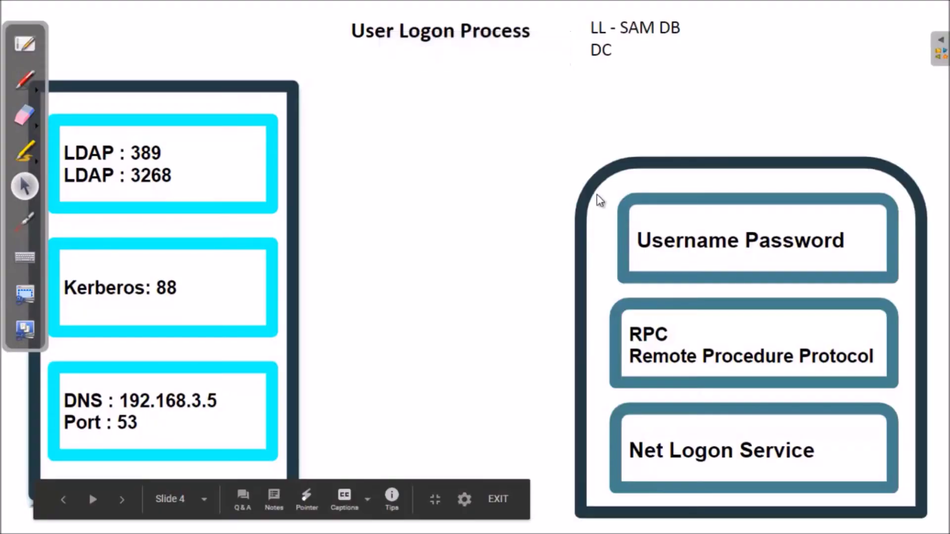
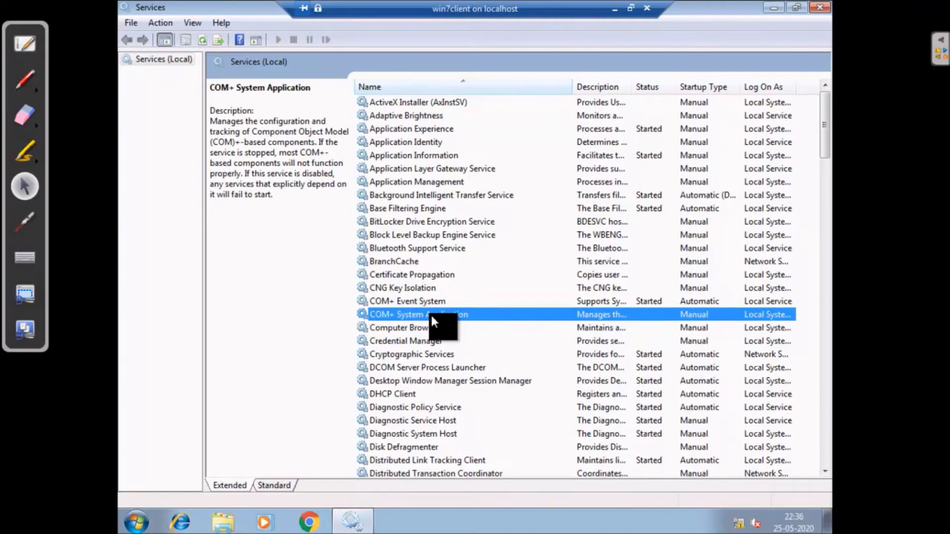
Select the Remote Procedure Call (RPC) service to read its description
key("r")
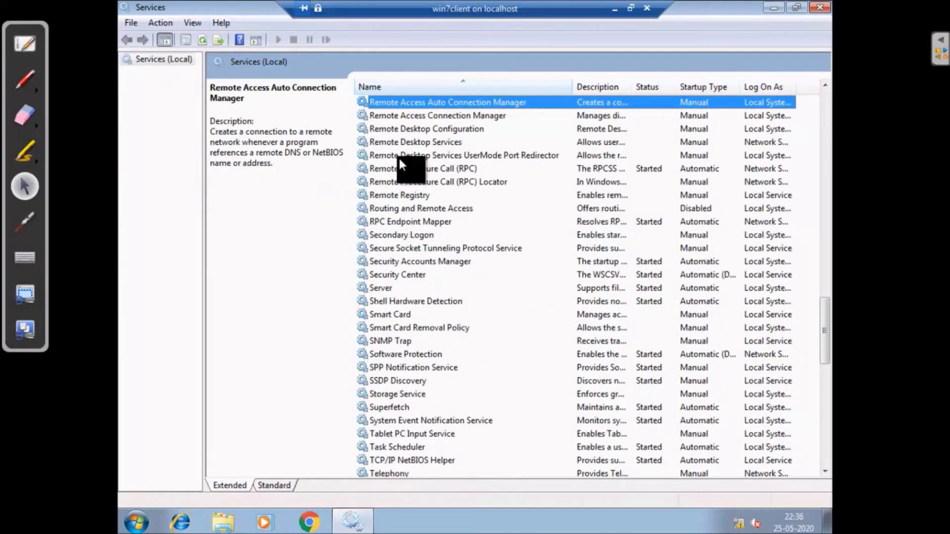
left_click(447, 168)
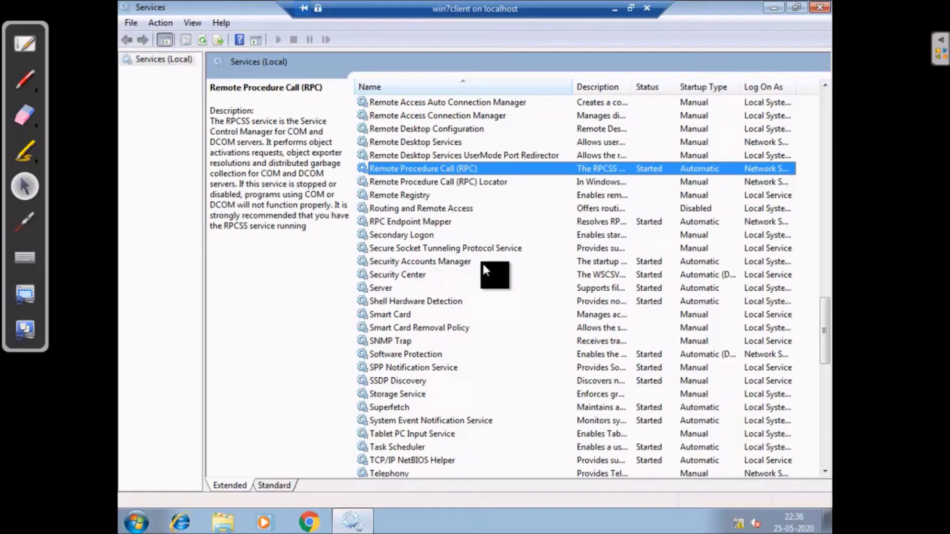
Select the Netlogon service to read its description, then close the Services console
key("n")
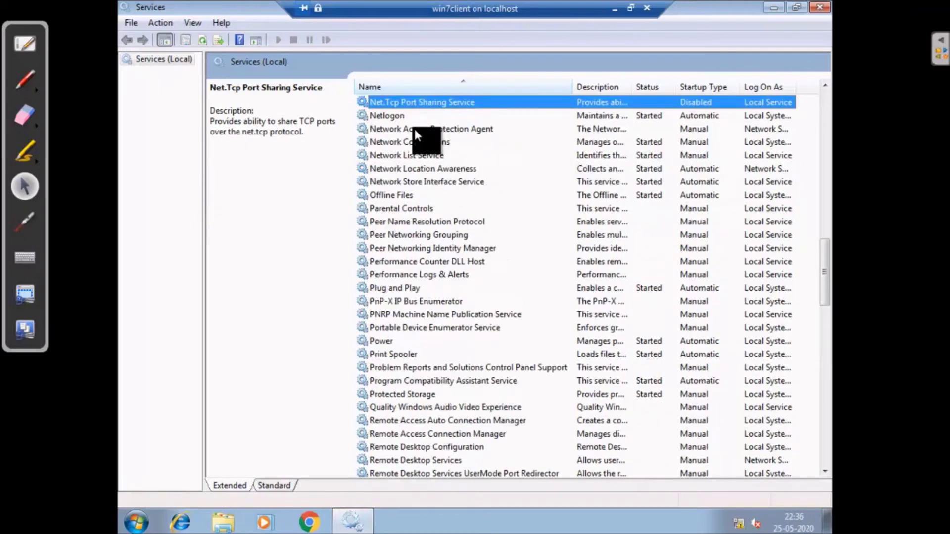
left_click(393, 114)
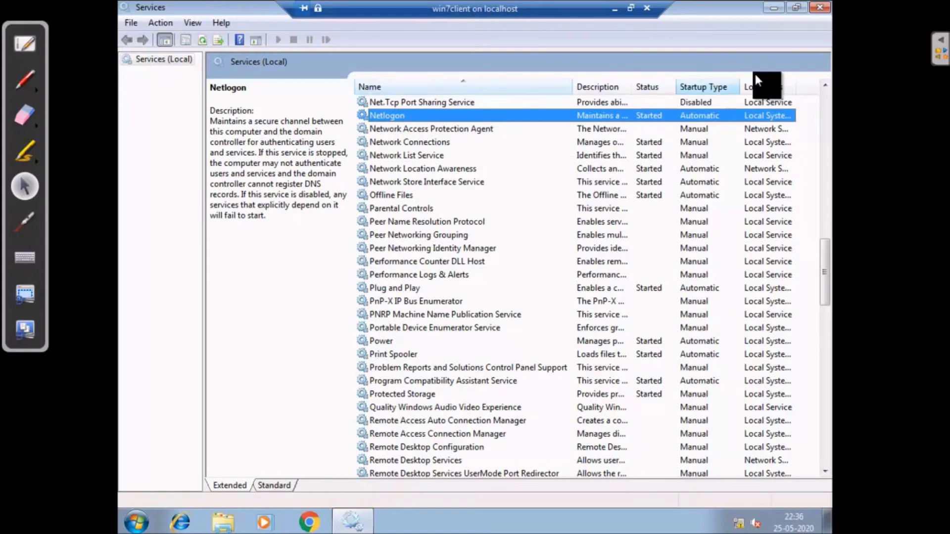
left_click(819, 6)
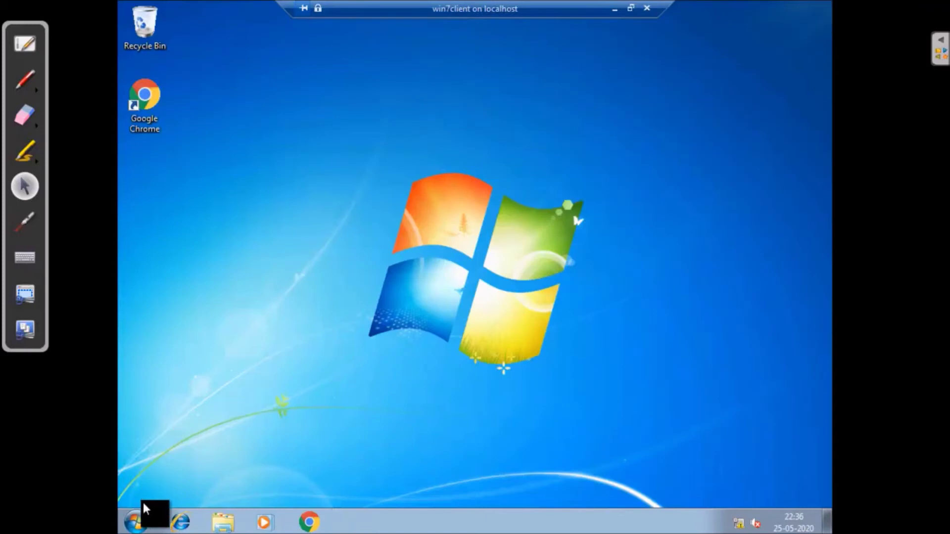
From Computer, open Local Disk (C:) and enter the Windows folder
left_click(139, 520)
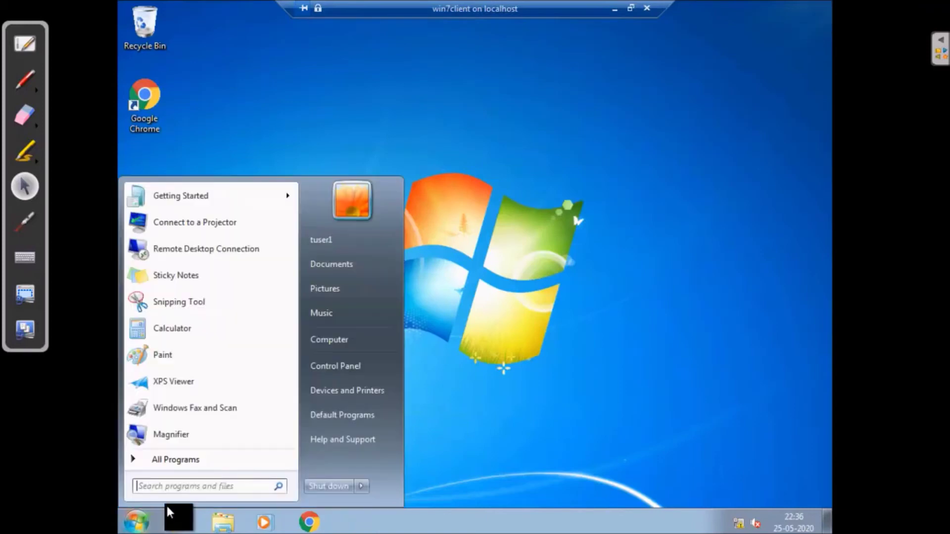
left_click(352, 340)
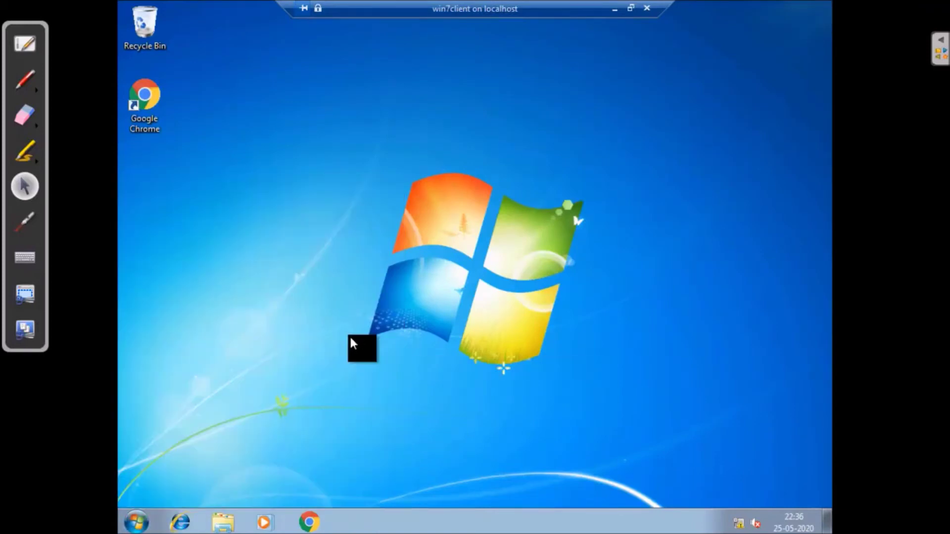
left_click(404, 164)
double_click(404, 163)
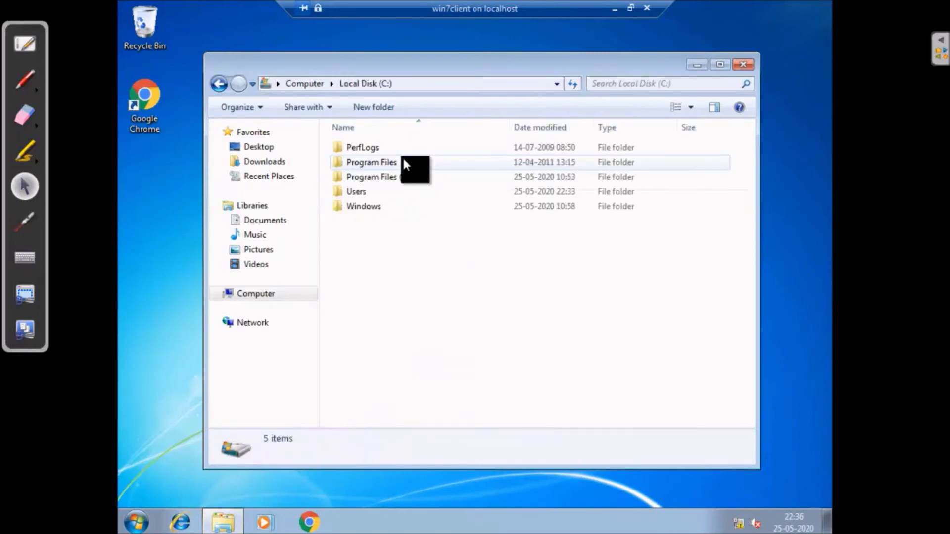
double_click(358, 205)
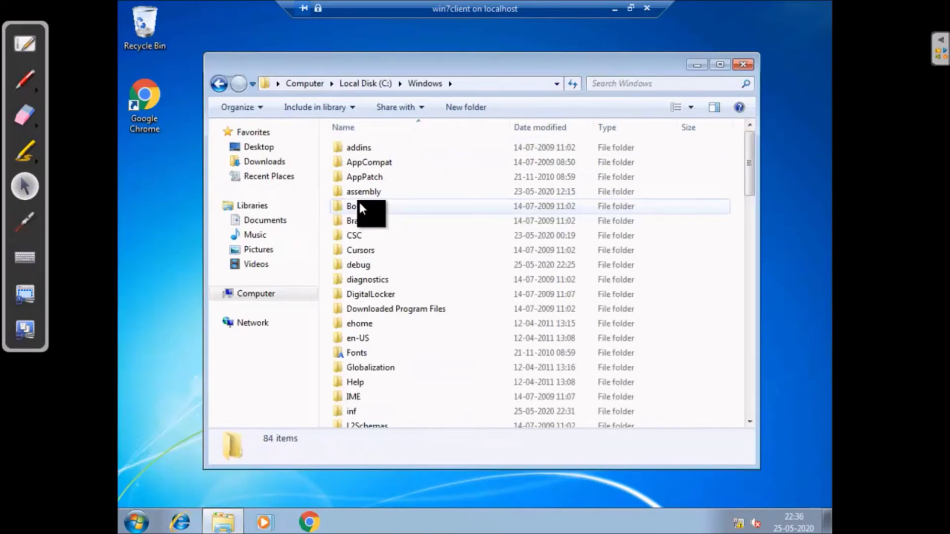
Go through System32 and drivers into etc, and bring up the services file's context menu
left_click(359, 353)
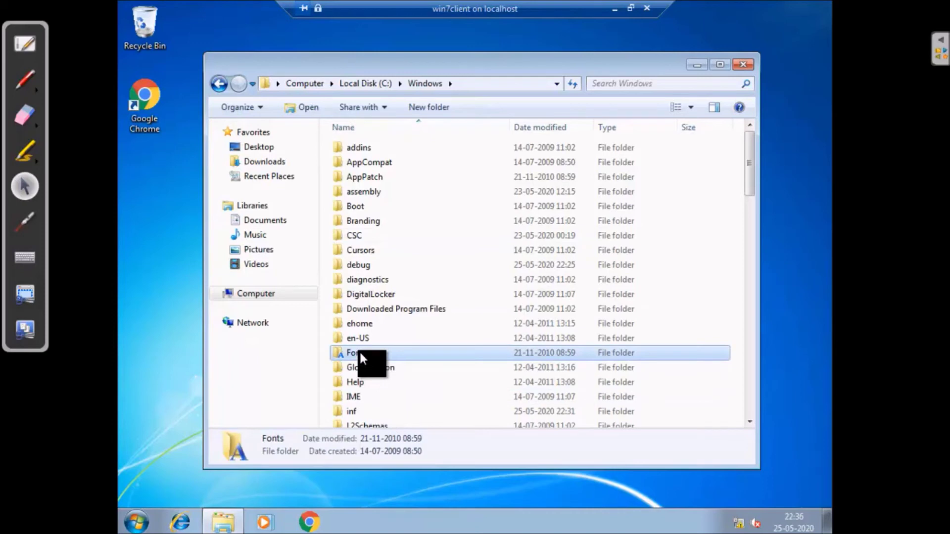
key("s")
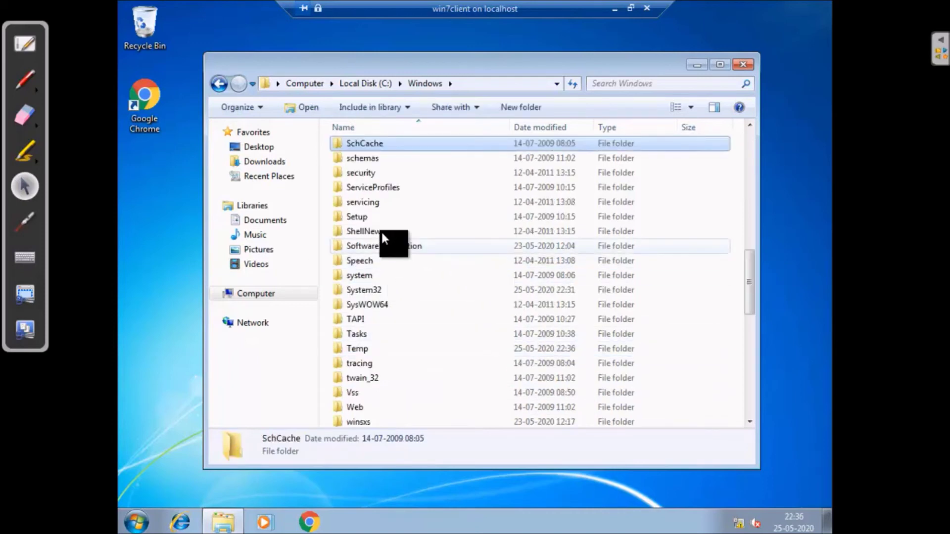
double_click(364, 290)
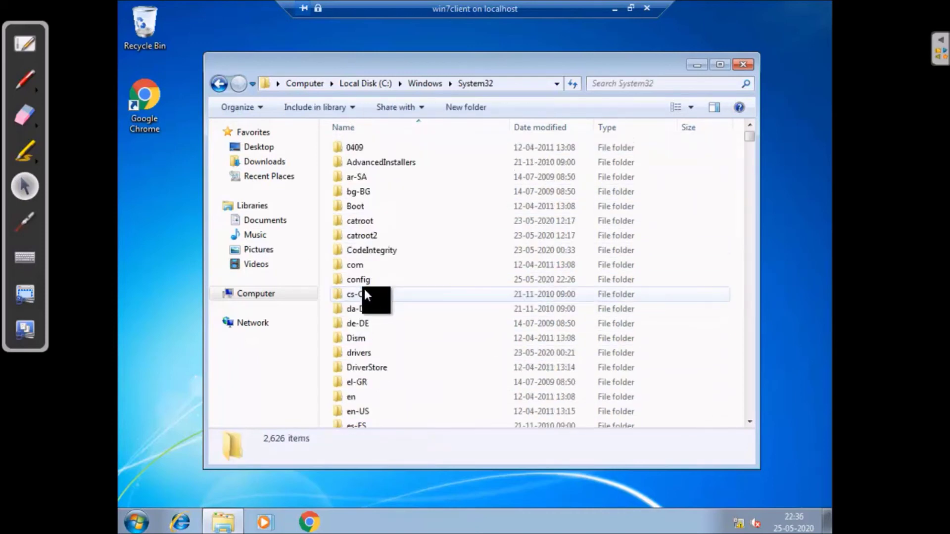
left_click(355, 260)
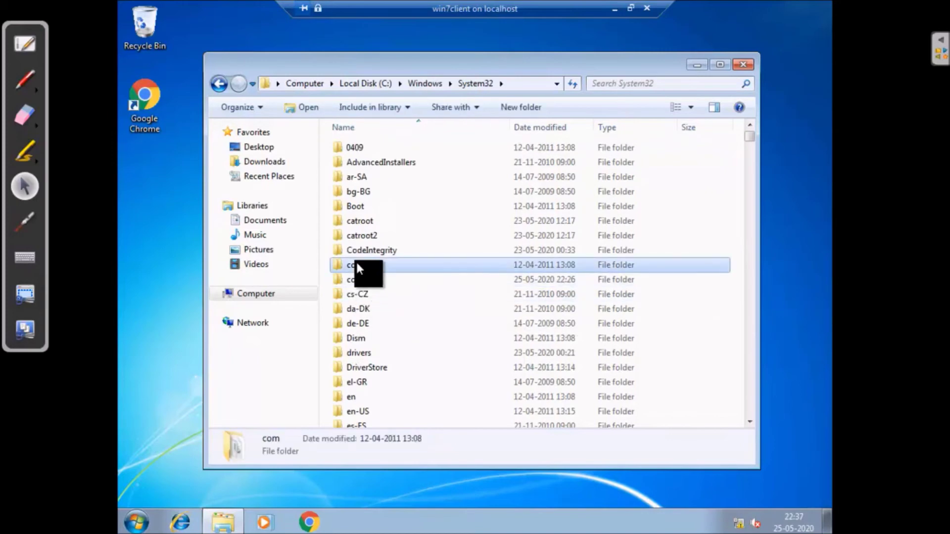
key("d")
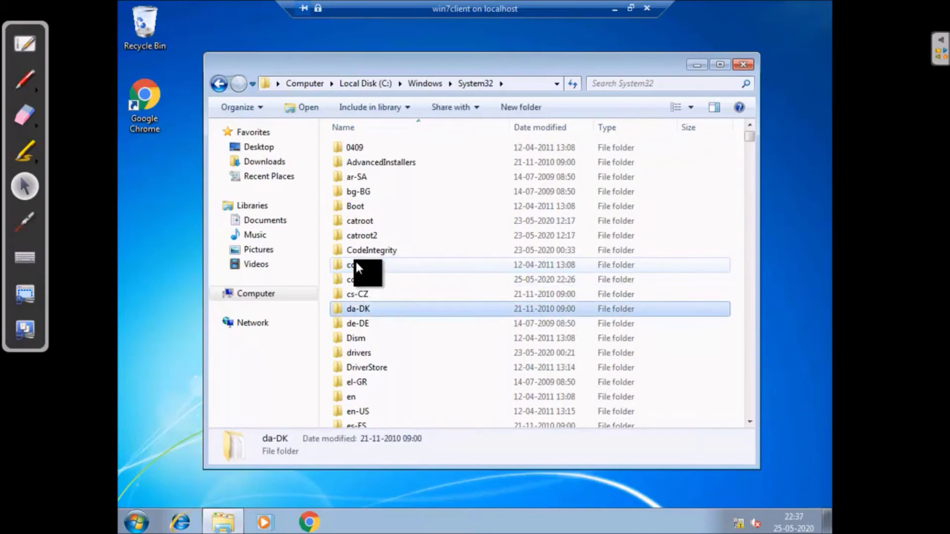
double_click(360, 351)
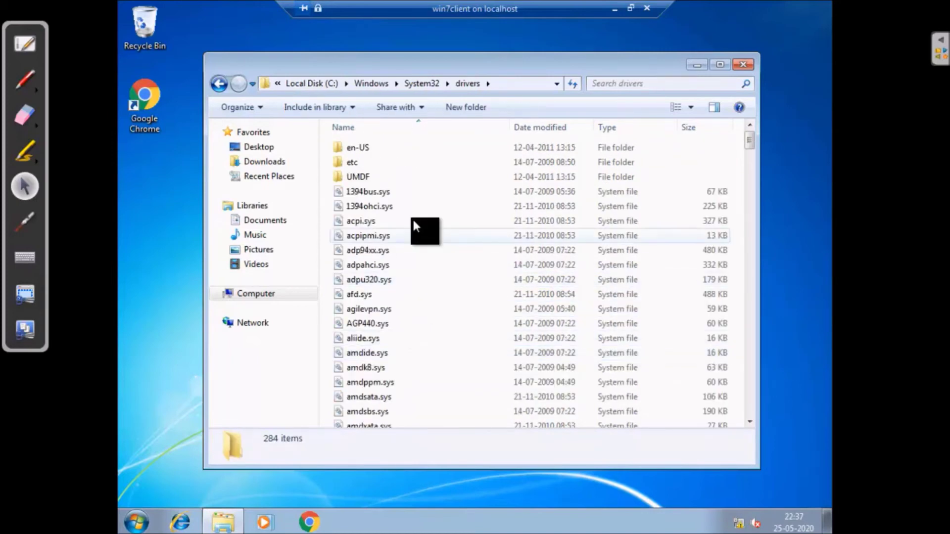
double_click(353, 162)
right_click(362, 205)
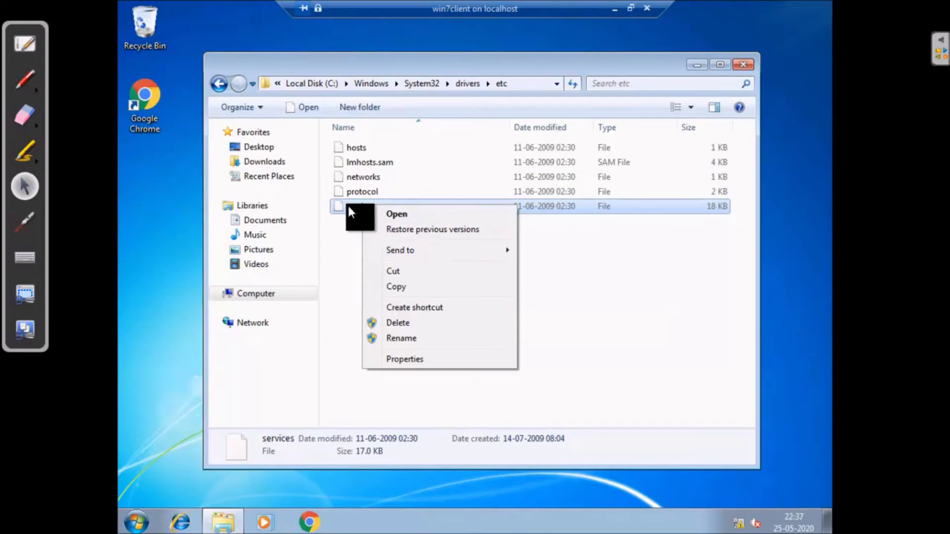
Open the services file in Notepad
left_click(399, 215)
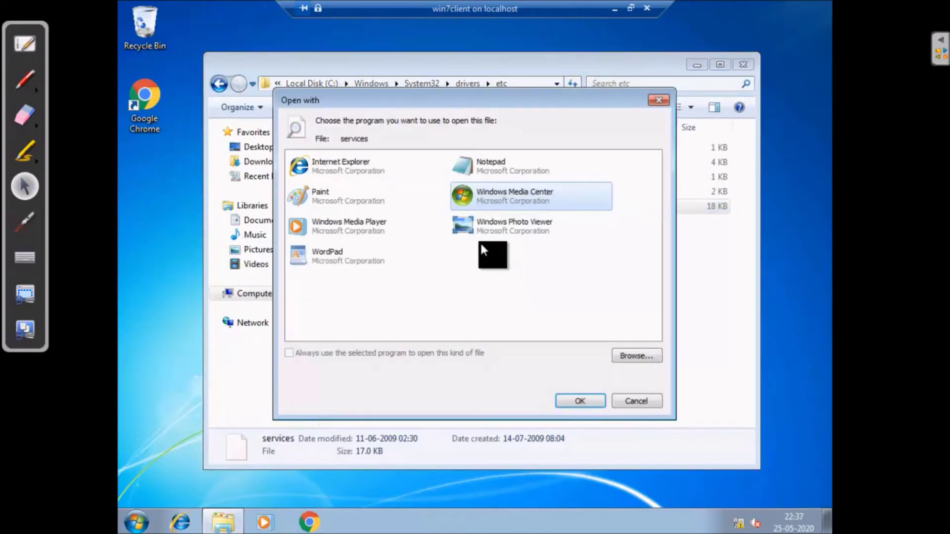
left_click(330, 257)
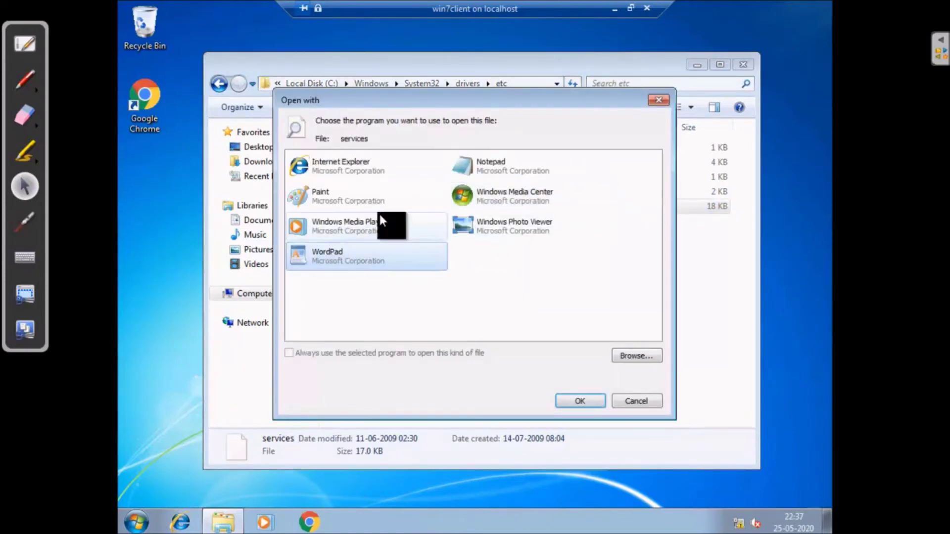
left_click(486, 171)
left_click(575, 399)
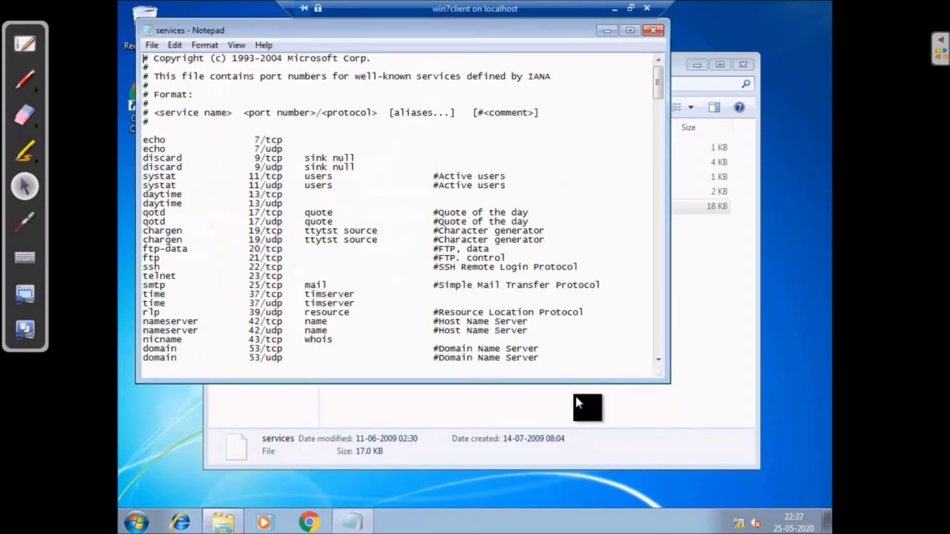
Highlight the domain port 53 tcp and udp lines, then switch to the 2008DC1 DNS Manager
scroll(313, 205, "down", 5)
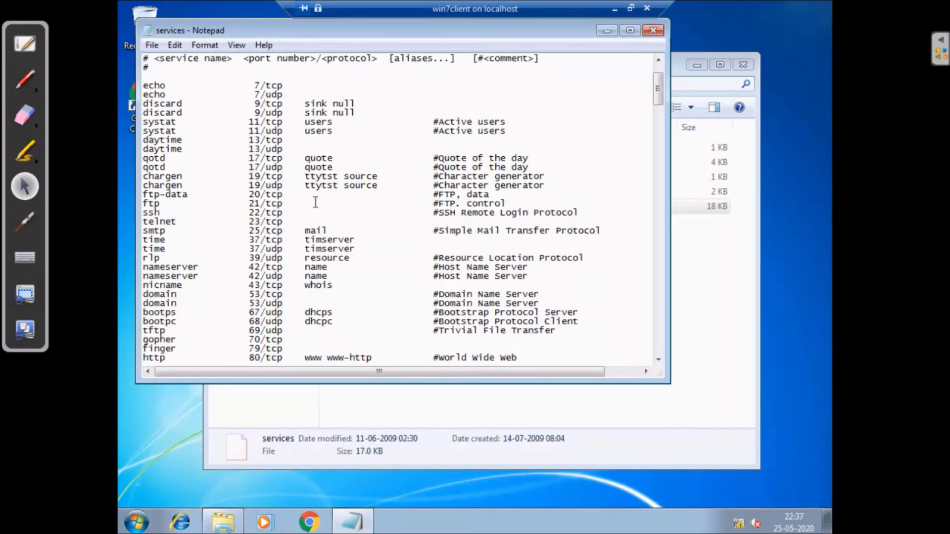
scroll(315, 204, "down", 1)
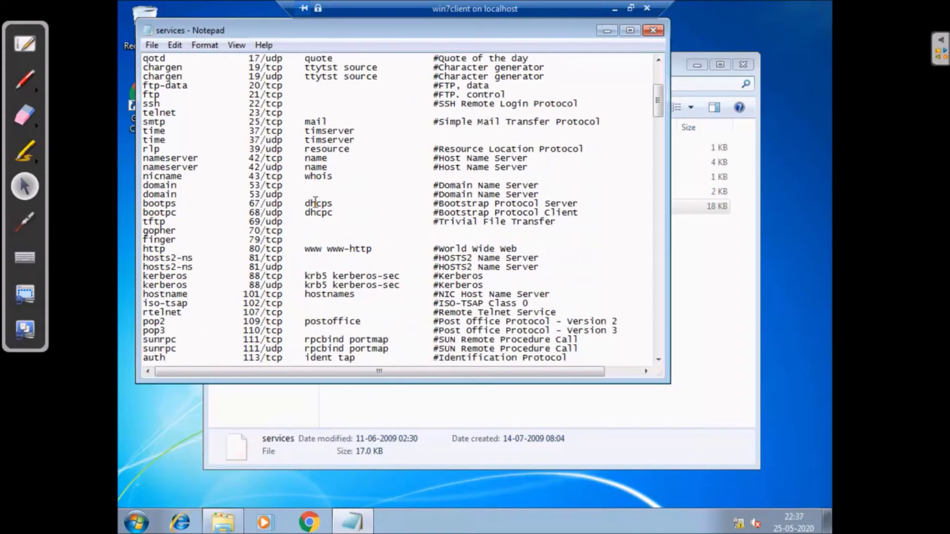
left_click_drag(143, 185, 284, 195)
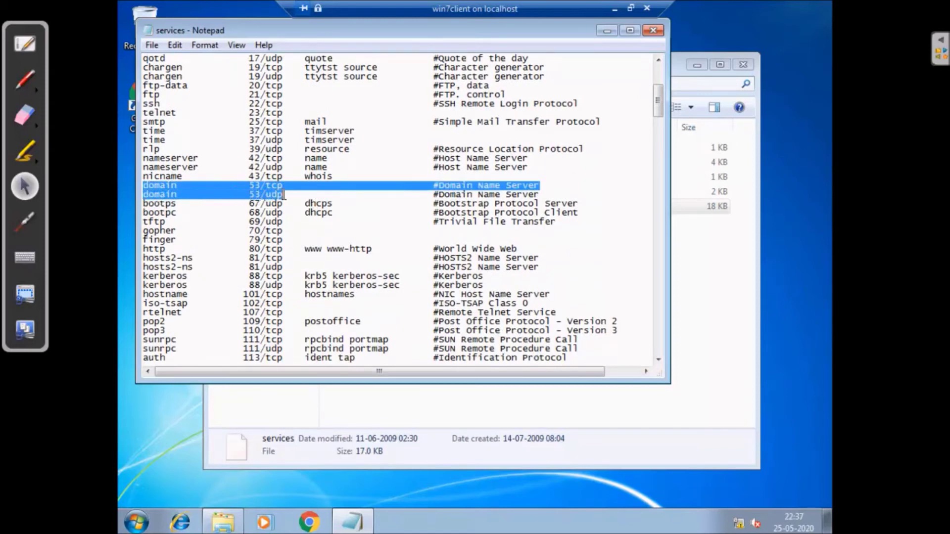
left_click(615, 9)
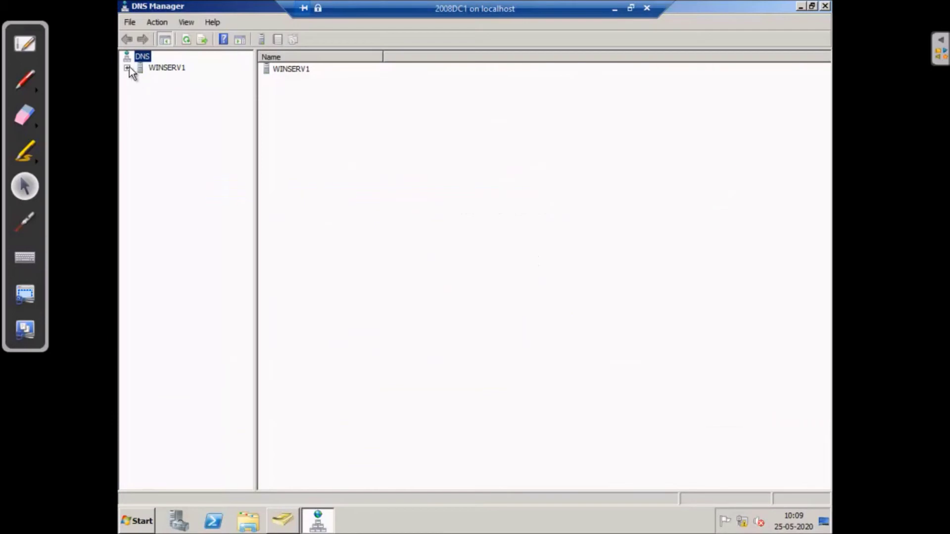
Expand WINSERV1, Forward Lookup Zones and _msdcs.vtcs.local, briefly viewing the pdc folder
left_click(128, 68)
left_click(140, 90)
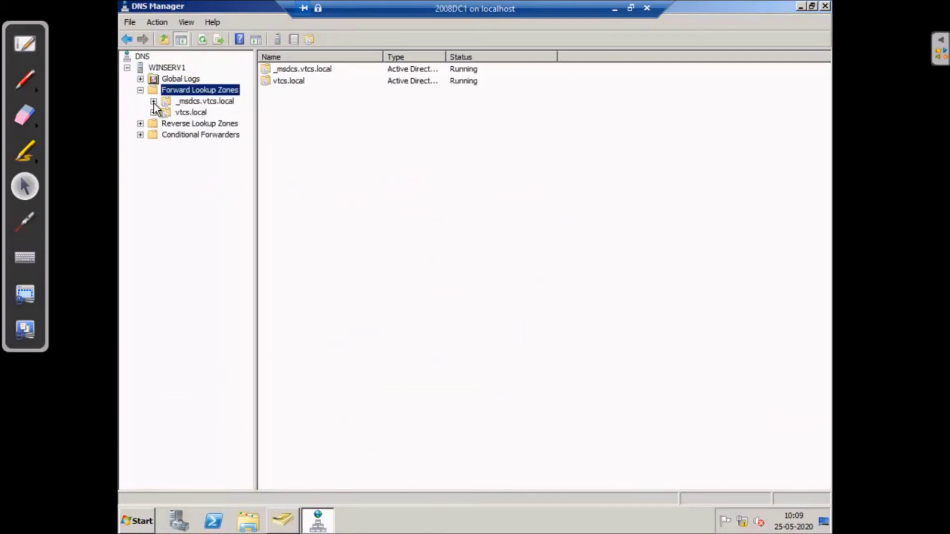
left_click(153, 101)
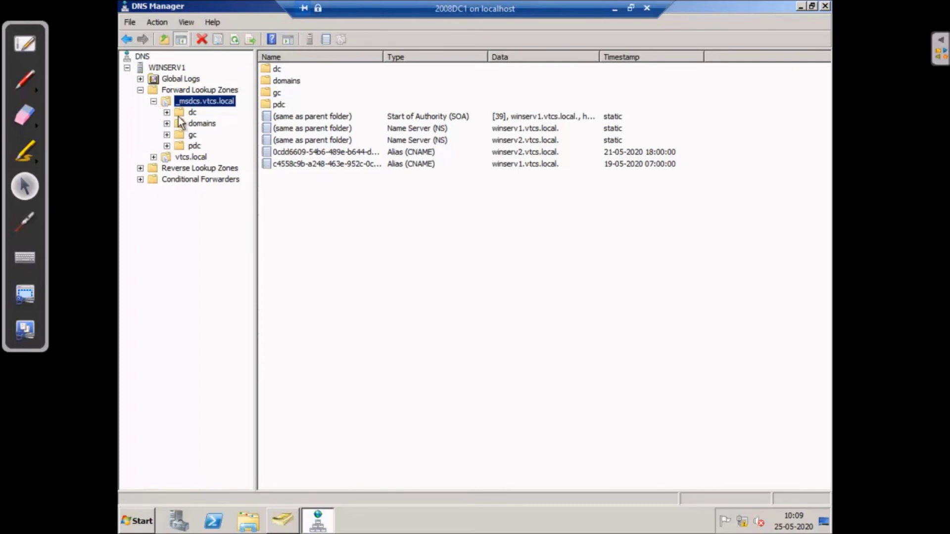
left_click(194, 146)
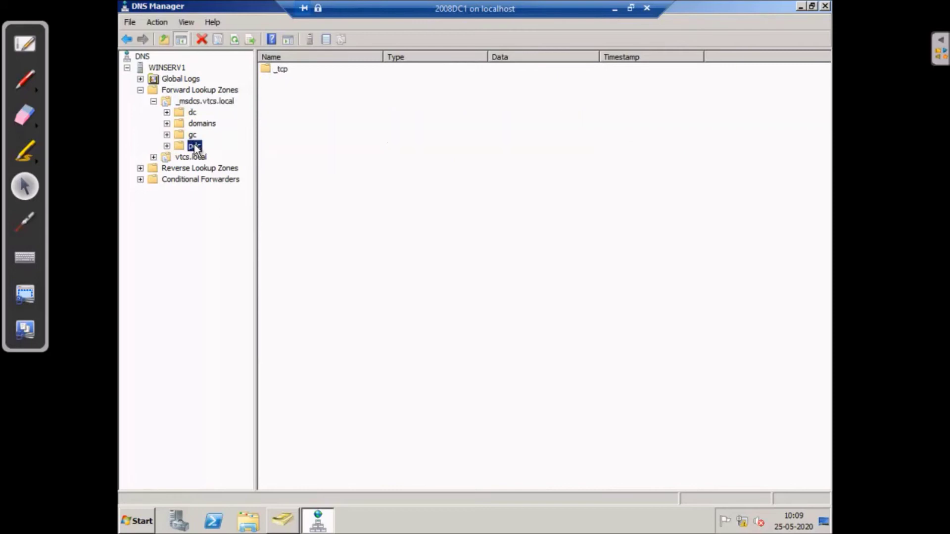
left_click(194, 102)
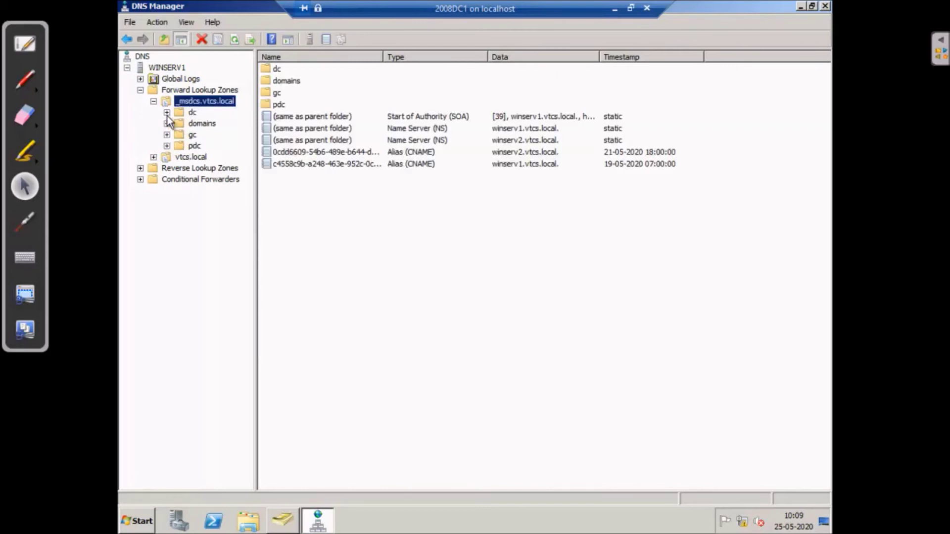
Open dc's _tcp folder and inspect both _kerberos (port 88) and _ldap (port 389) SRV records
double_click(176, 113)
left_click(210, 135)
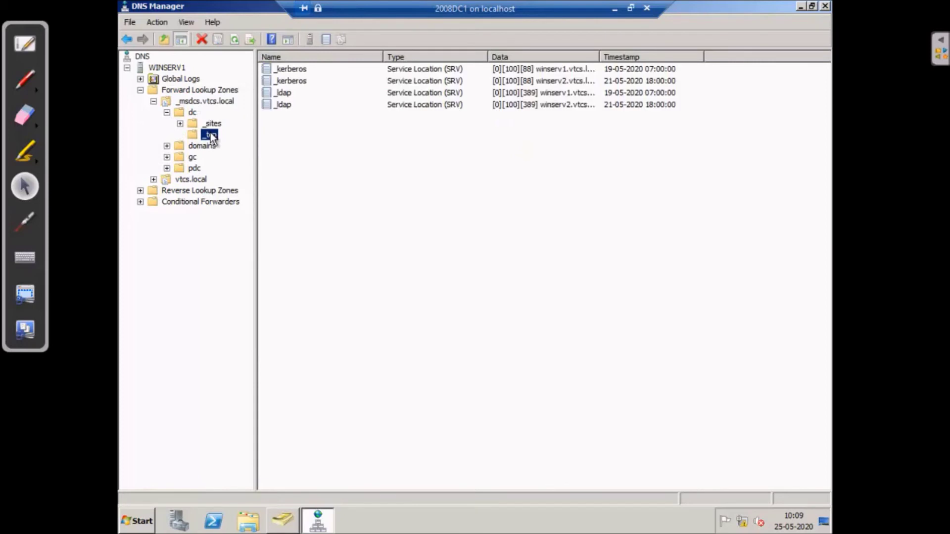
left_click(297, 73)
left_click(296, 72)
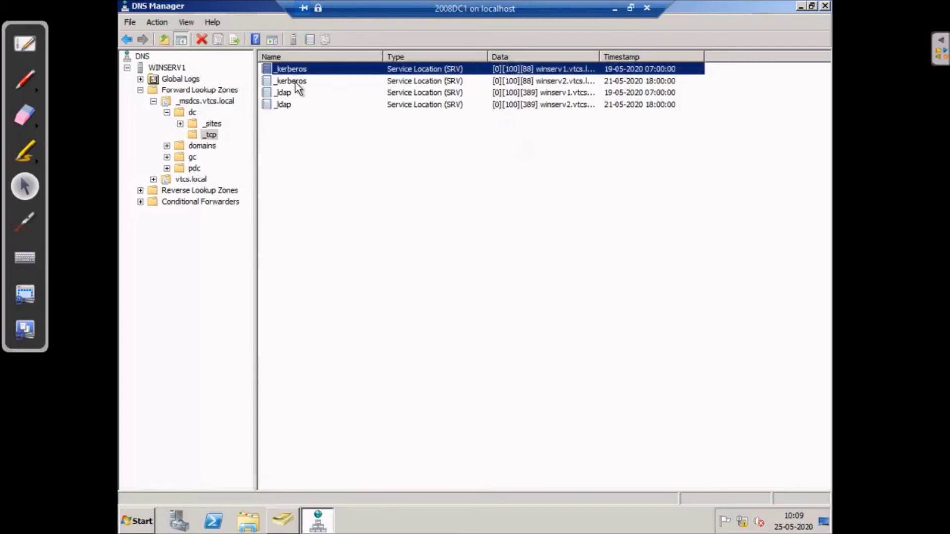
left_click(295, 82)
left_click(285, 94)
left_click(283, 105)
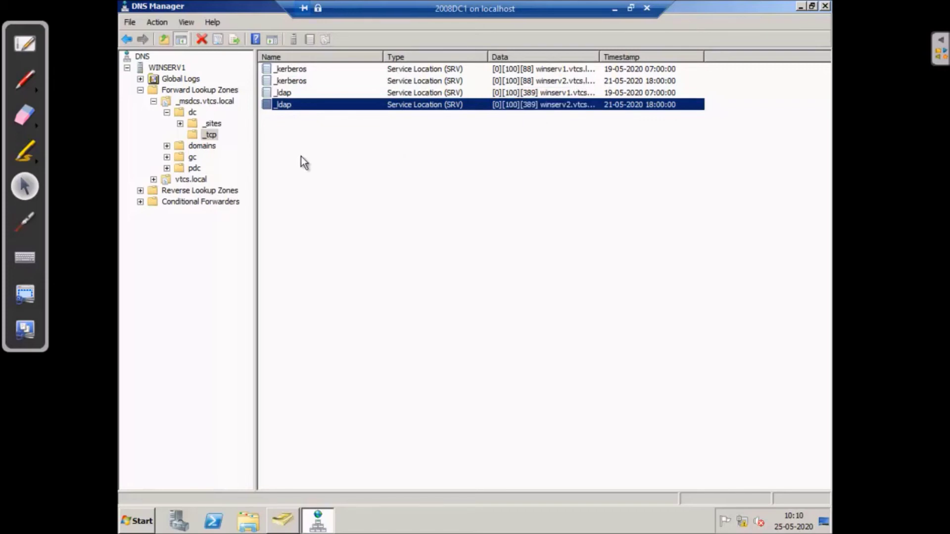
Expand the domains and pdc folders and view the _ldap record under pdc's _tcp
left_click(166, 146)
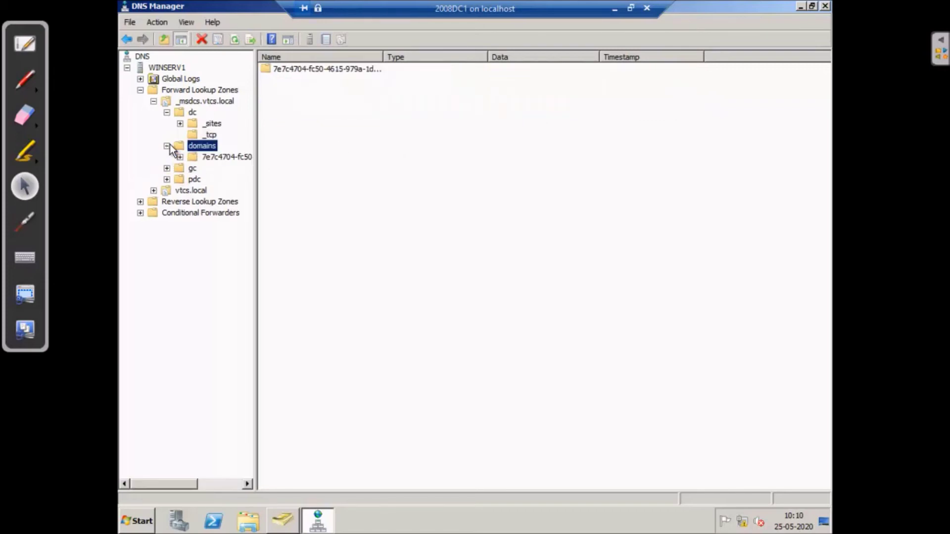
left_click(167, 179)
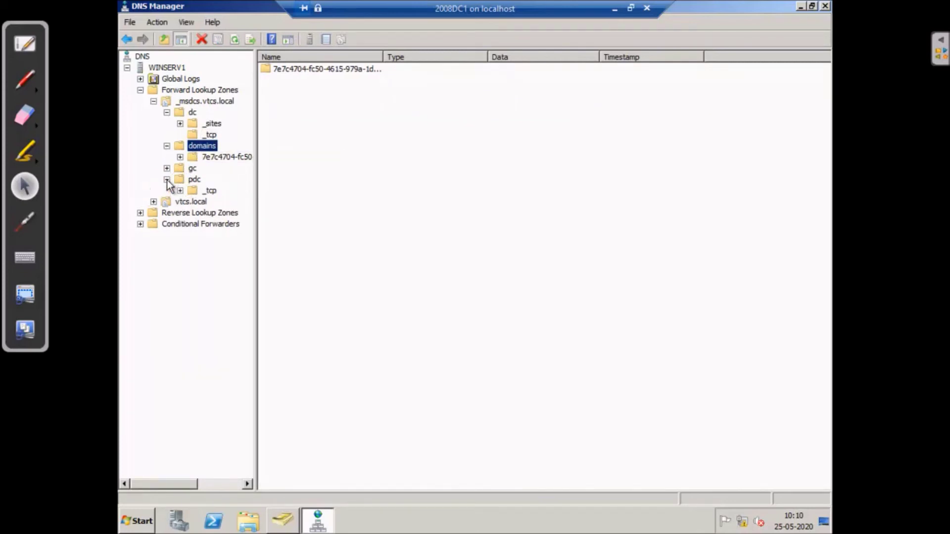
left_click(196, 192)
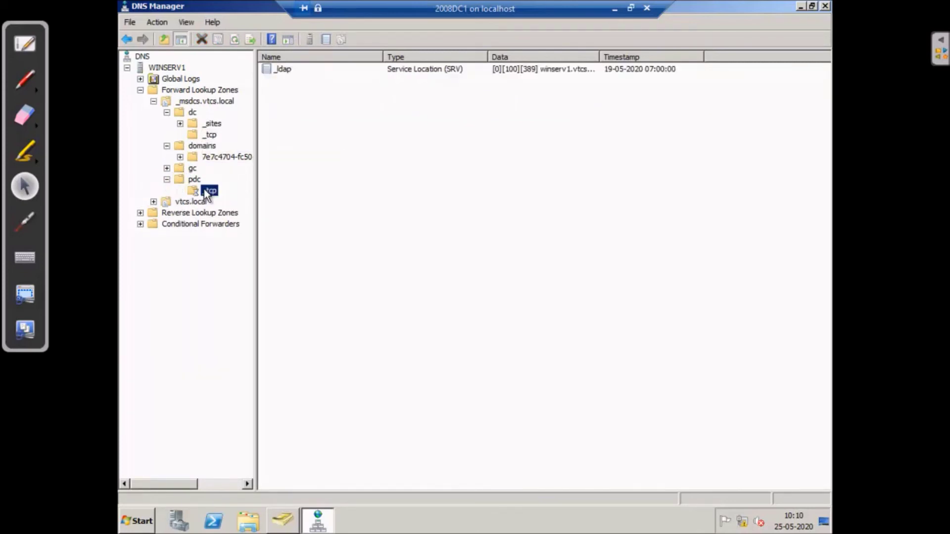
Show gc's _tcp port-3268 _ldap records for winserv1 and winserv2 with a widened Data column
double_click(179, 169)
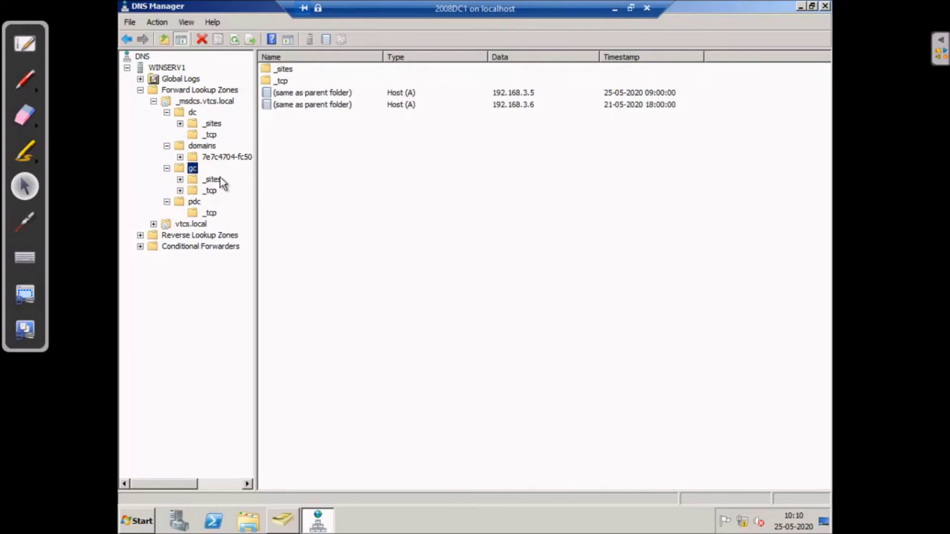
left_click(192, 192)
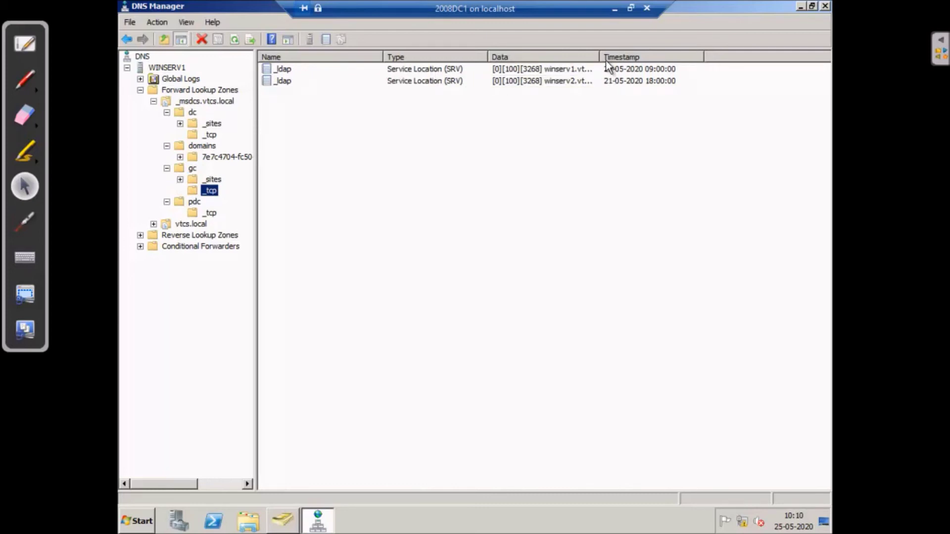
left_click_drag(597, 53, 652, 55)
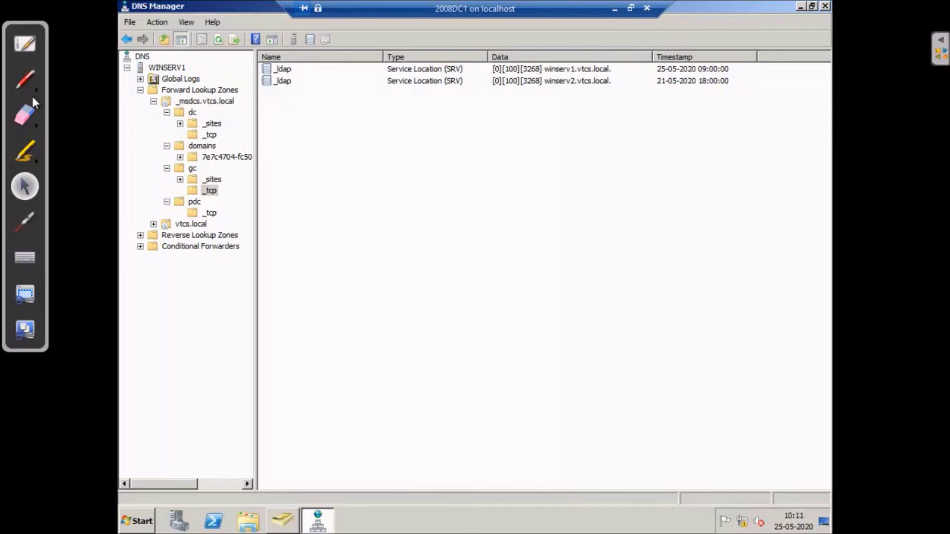
With the freehand pen, write 50 beside the first record and draw arcs and loops around it
left_click(20, 83)
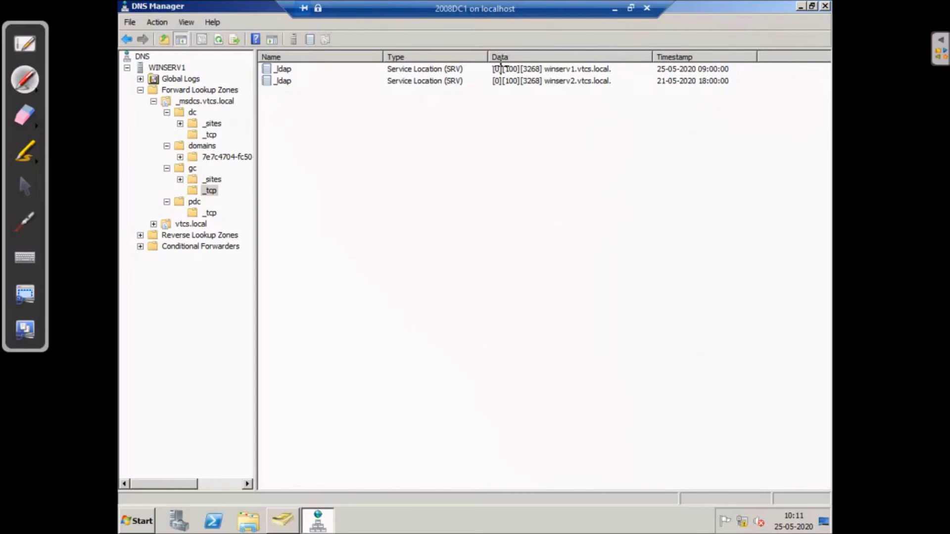
left_click_drag(481, 66, 478, 62)
mouse_move(472, 110)
left_mouse_down()
mouse_move(497, 121)
mouse_move(468, 133)
mouse_move(507, 116)
left_mouse_up()
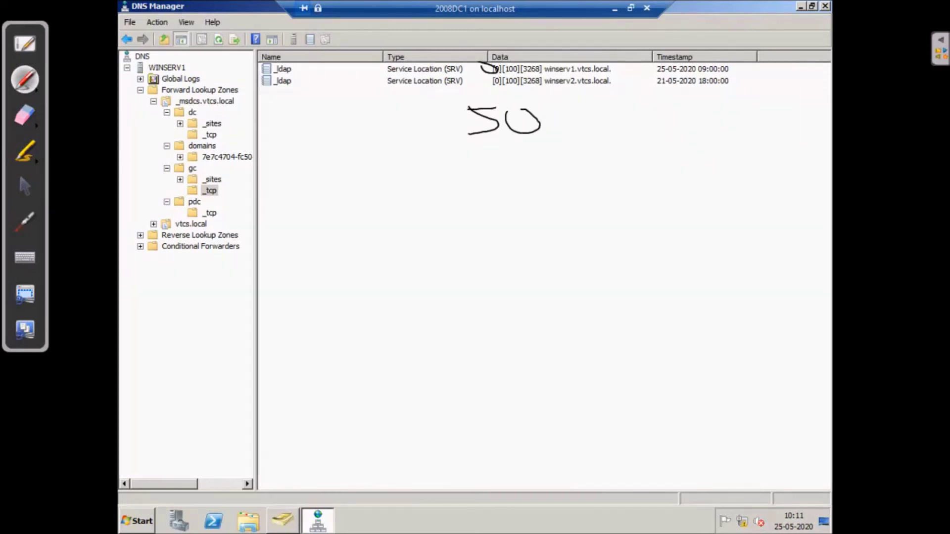
mouse_move(560, 218)
left_mouse_down()
mouse_move(558, 232)
mouse_move(407, 147)
mouse_move(481, 93)
left_mouse_up()
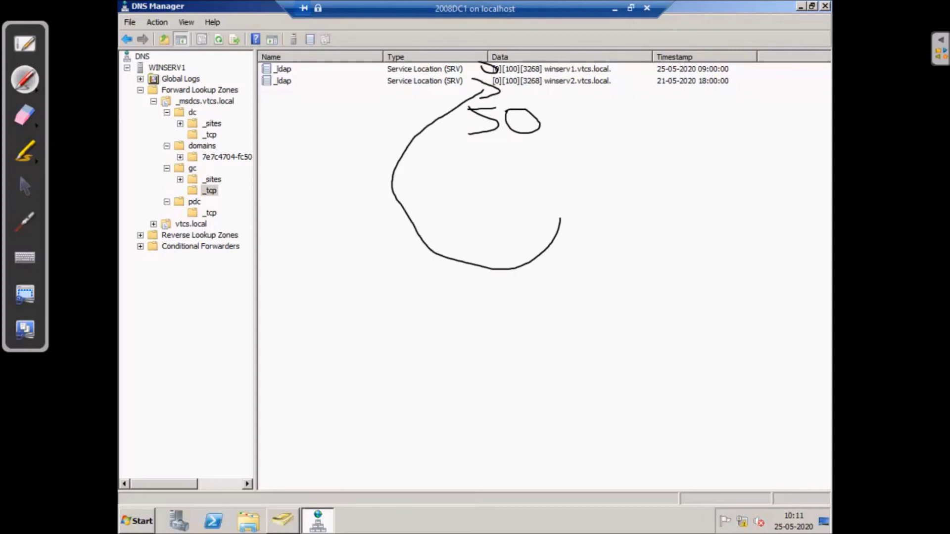
mouse_move(493, 148)
left_mouse_down()
mouse_move(471, 162)
mouse_move(507, 170)
mouse_move(475, 147)
left_mouse_up()
mouse_move(479, 204)
left_mouse_down()
mouse_move(514, 234)
mouse_move(471, 201)
mouse_move(469, 213)
left_mouse_up()
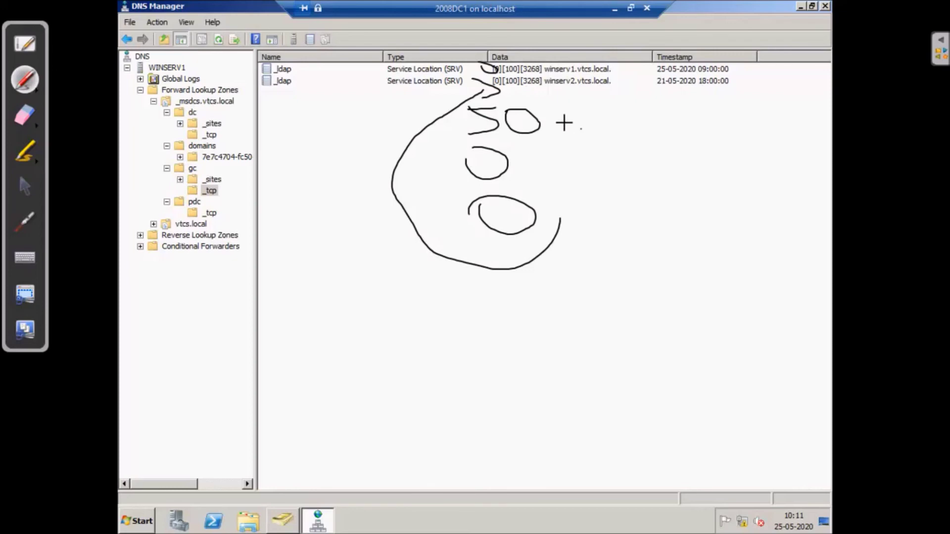
Write 70 and 30 beside the 50 and loop all the figures together
mouse_move(588, 128)
left_mouse_down()
mouse_move(591, 148)
mouse_move(614, 121)
left_mouse_up()
left_click_drag(608, 177, 605, 208)
left_click_drag(659, 161, 654, 163)
mouse_move(370, 199)
left_mouse_down()
mouse_move(380, 250)
mouse_move(666, 335)
mouse_move(833, 184)
mouse_move(642, 131)
left_mouse_up()
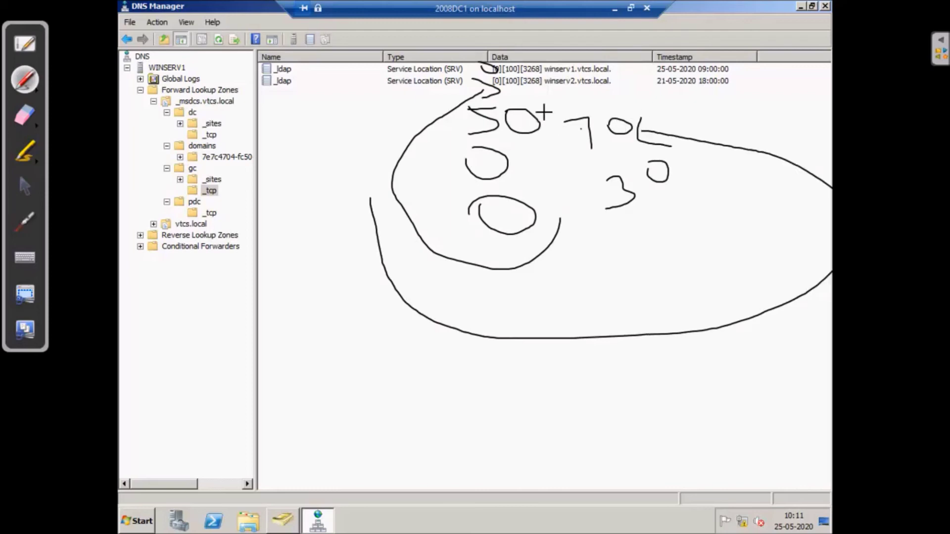